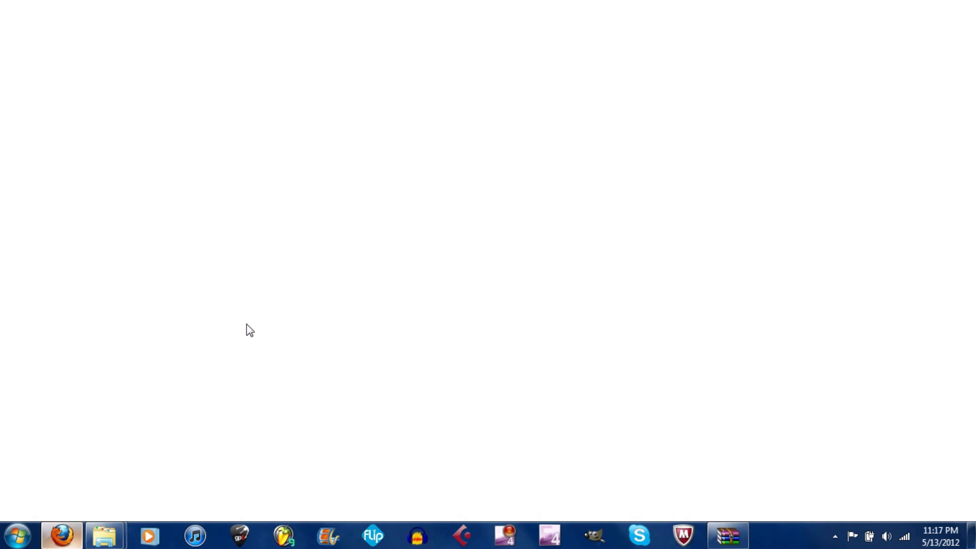
- Restore the Firefox window showing the VSTPLANET free drum plugins page
left_click(62, 535)
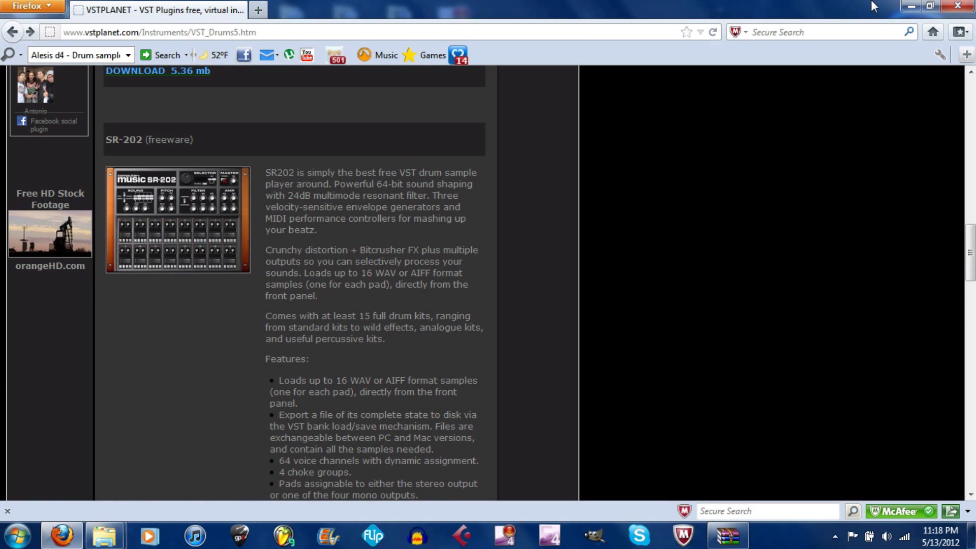
- Scroll down to the SR-202 DOWNLOAD 14.78 mb link above the Twitch entry
scroll(183, 228, "down", 10)
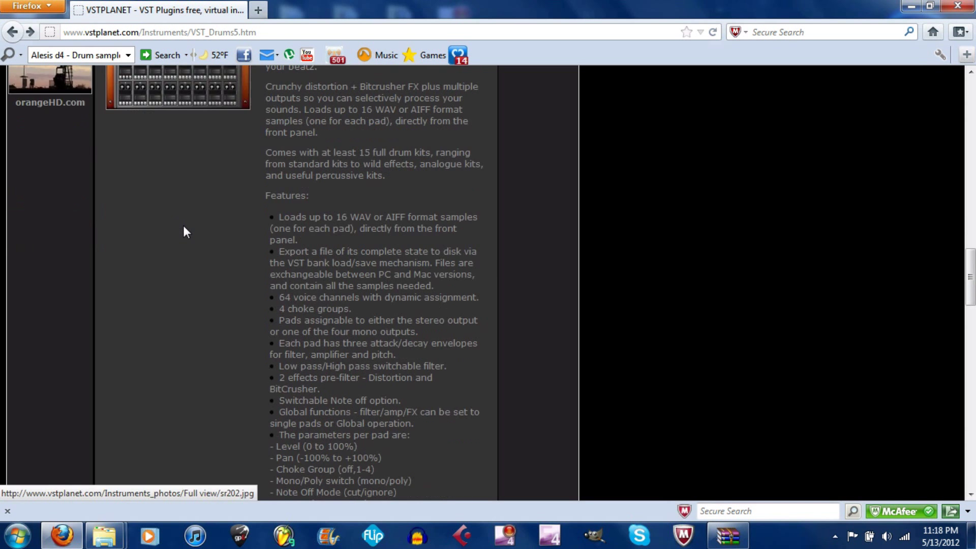
scroll(184, 232, "down", 5)
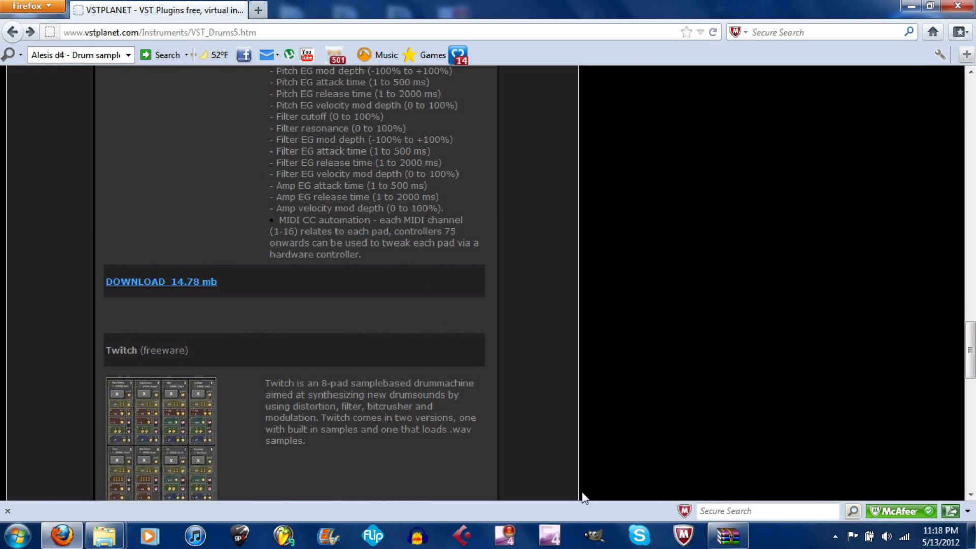
- Switch between Firefox and WinRAR, ending on the Downloads folder listing Sr202.zip
mouse_move(728, 535)
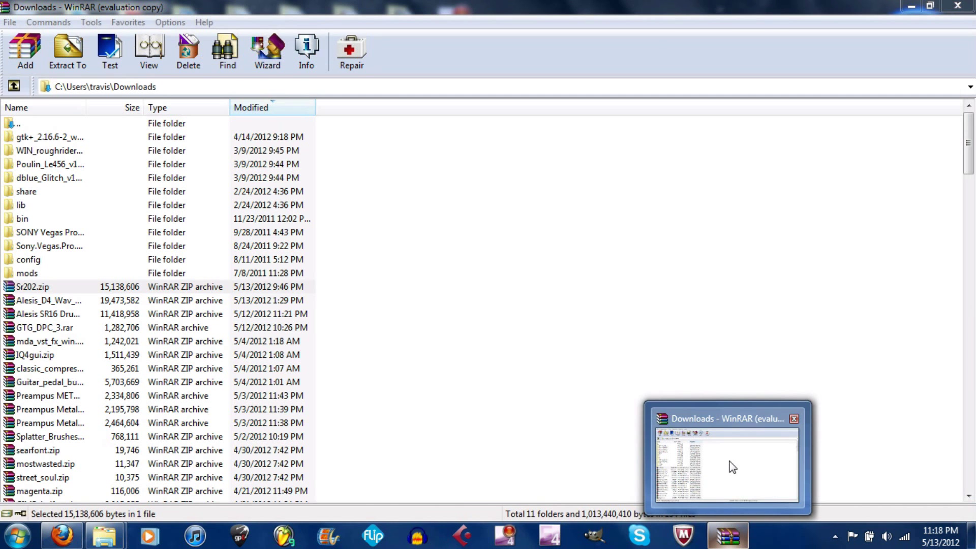
left_click(731, 466)
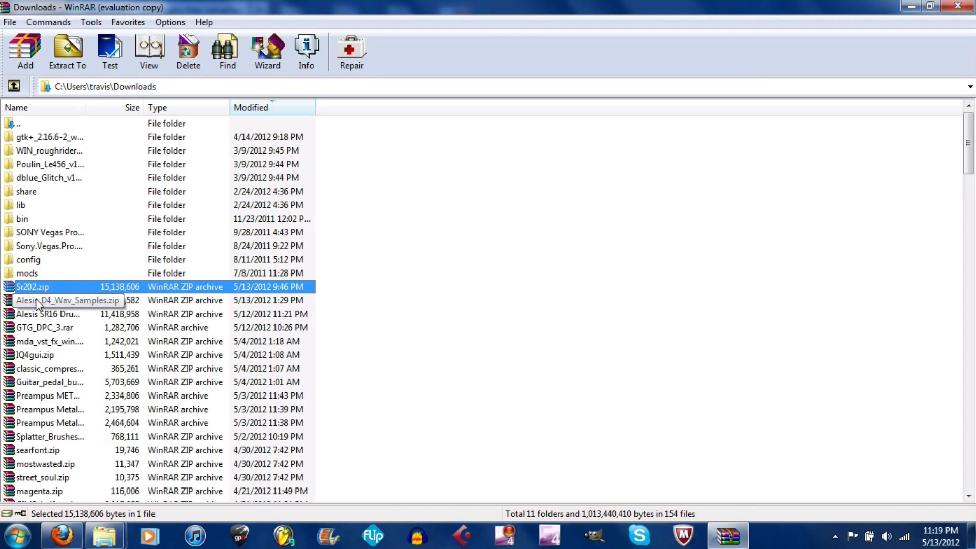
left_click(62, 535)
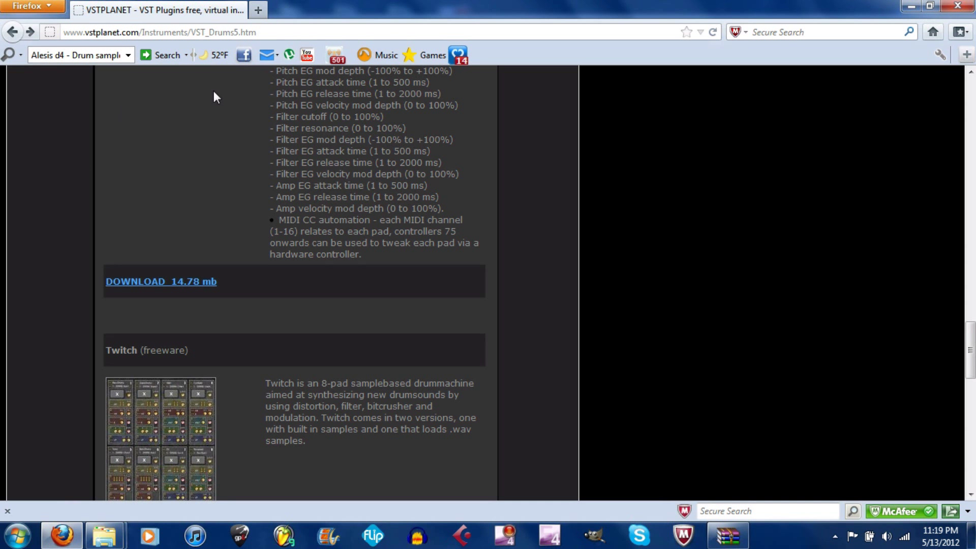
left_click(732, 544)
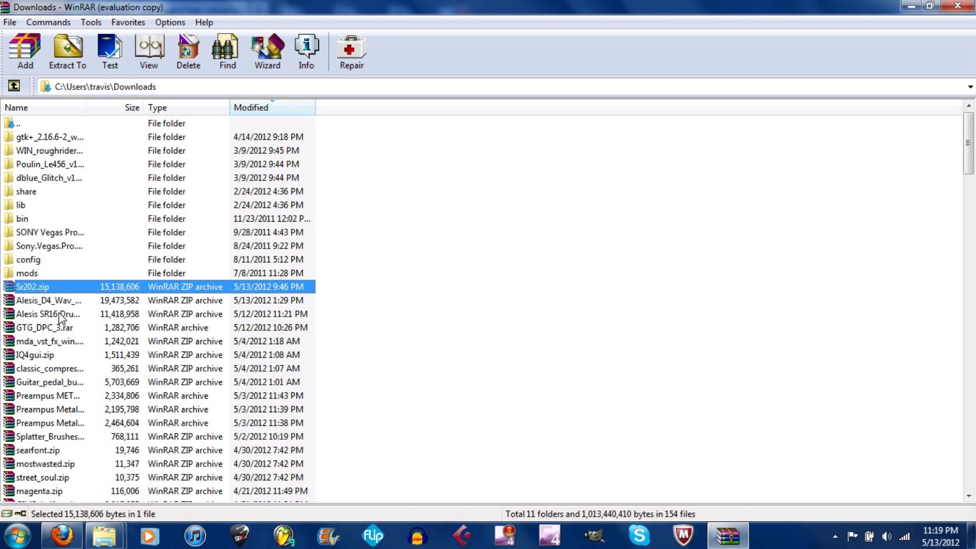
left_click(62, 535)
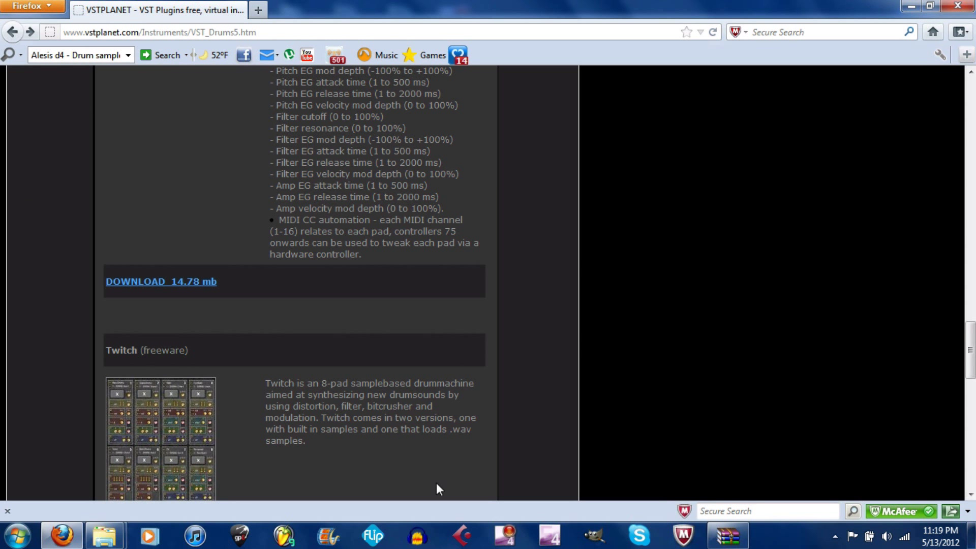
left_click(726, 536)
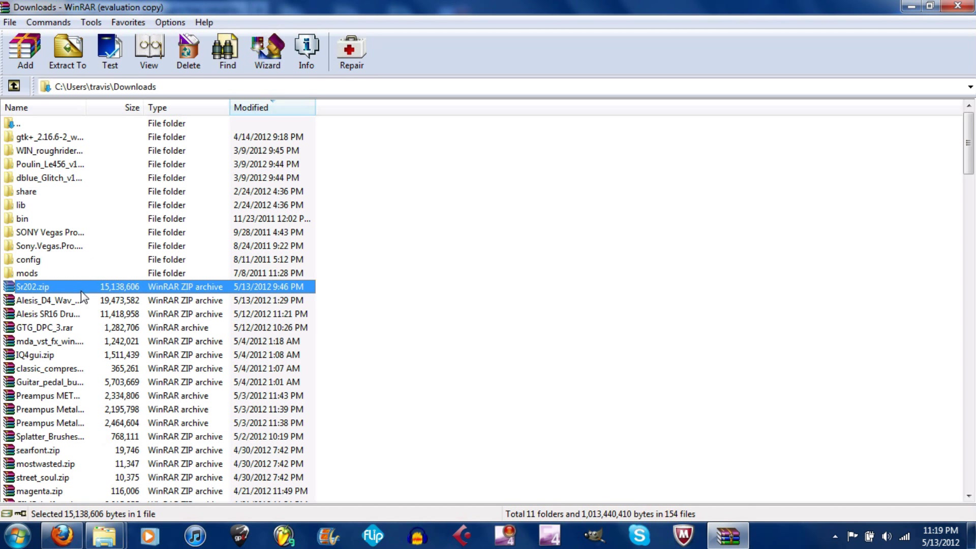
- Browse Sr202.zip into its 25-file Sr202 folder and back, then minimize WinRAR and Firefox
double_click(36, 286)
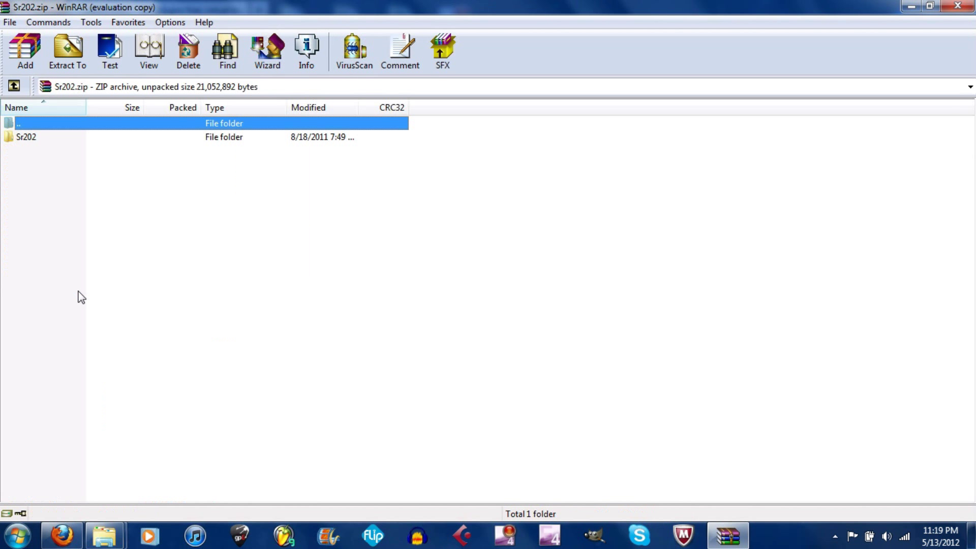
left_click(30, 139)
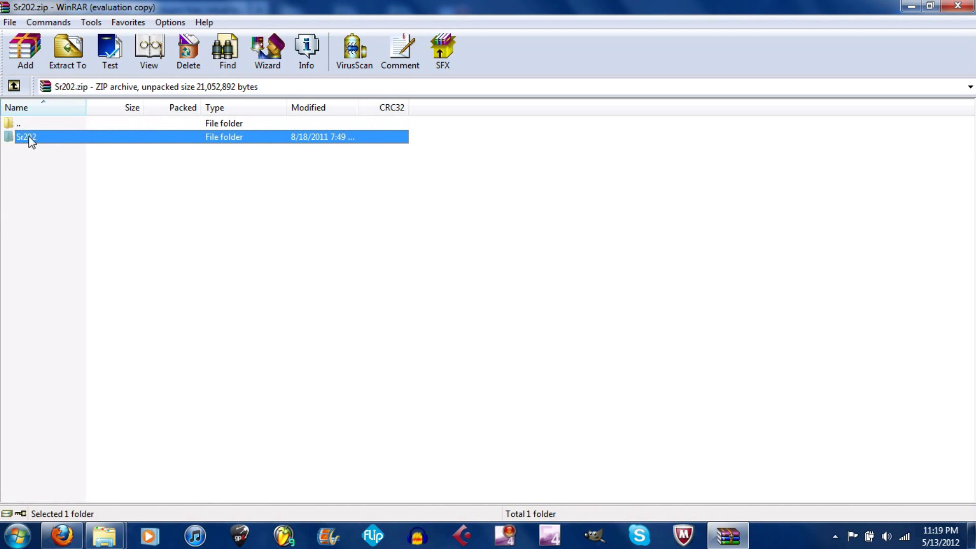
double_click(43, 143)
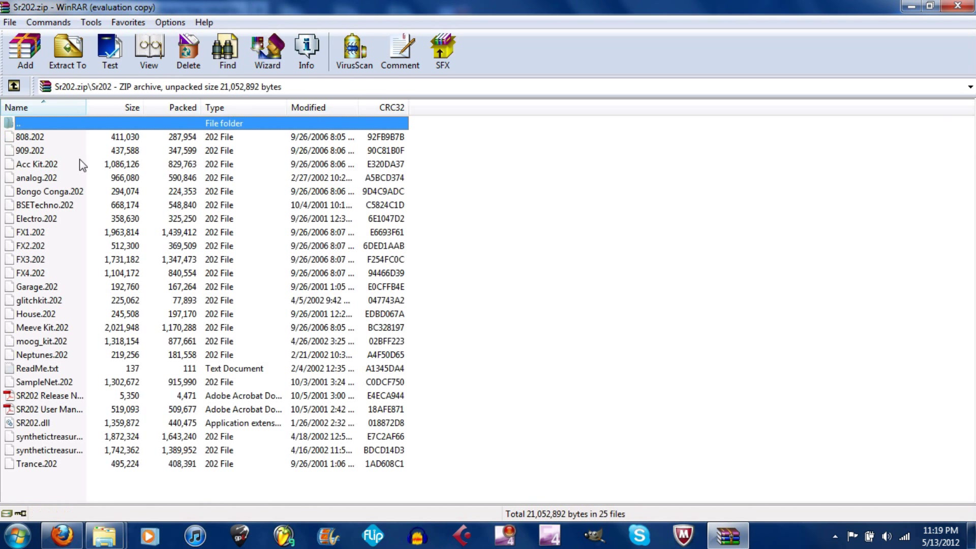
left_click(13, 88)
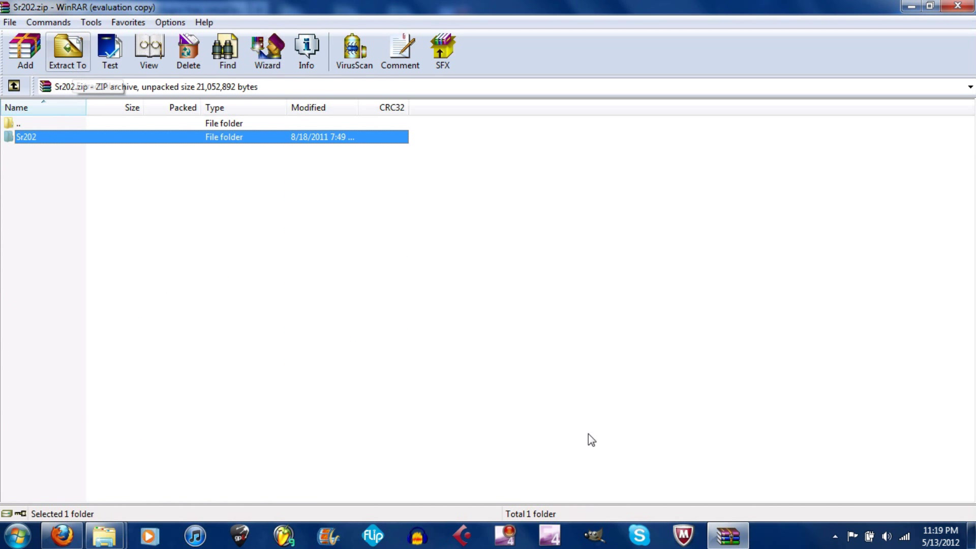
left_click(910, 6)
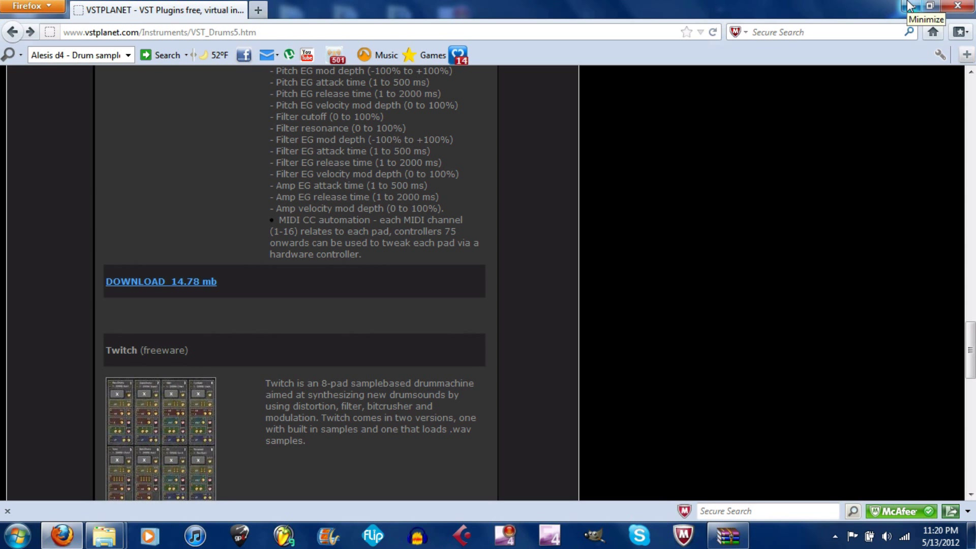
left_click(910, 6)
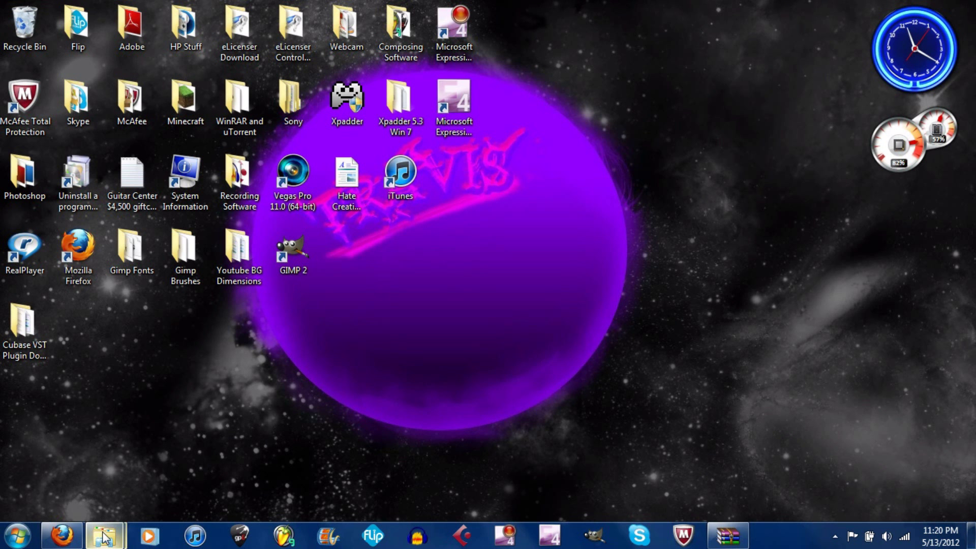
- Open and minimize the Cubase VST Plugin Downloads desktop folder, then bring up Libraries
mouse_move(104, 534)
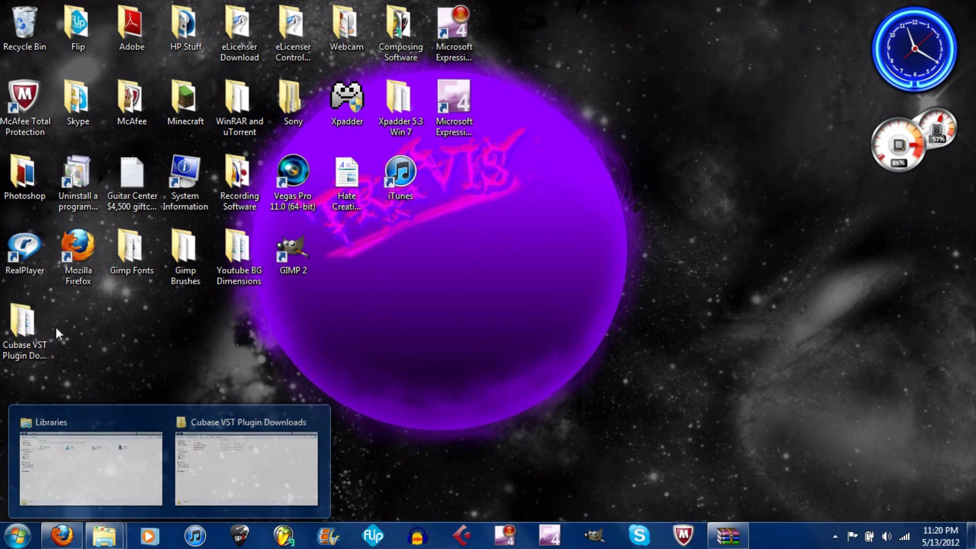
left_click(26, 353)
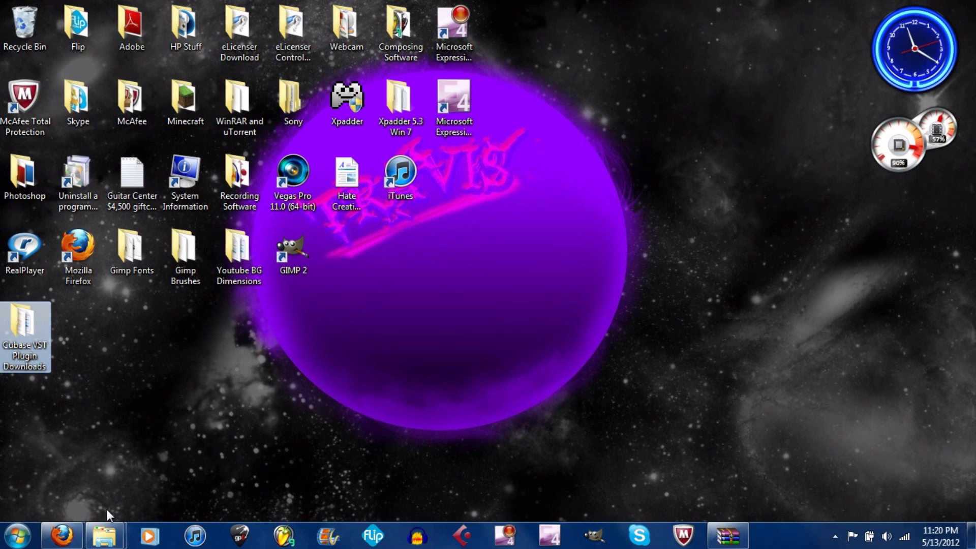
mouse_move(104, 535)
mouse_move(224, 475)
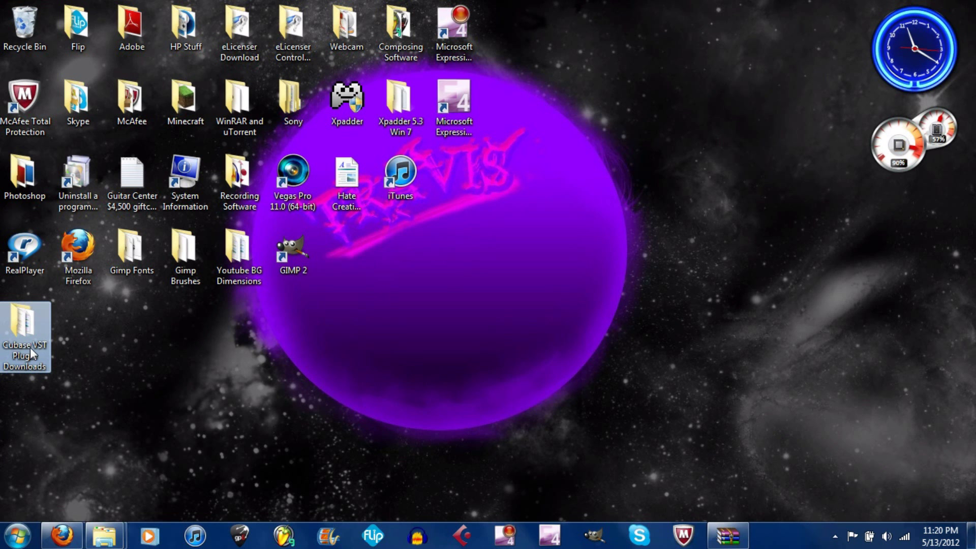
double_click(29, 346)
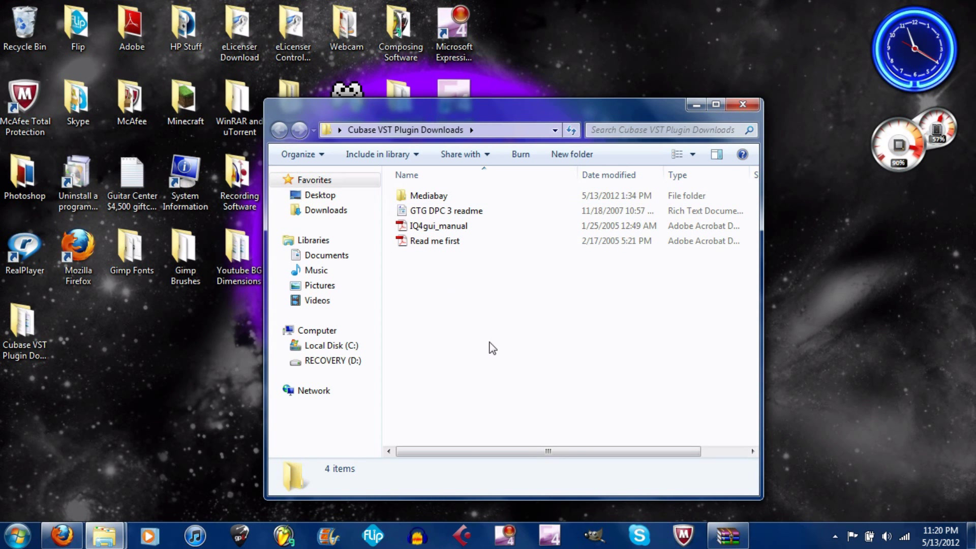
left_click(697, 107)
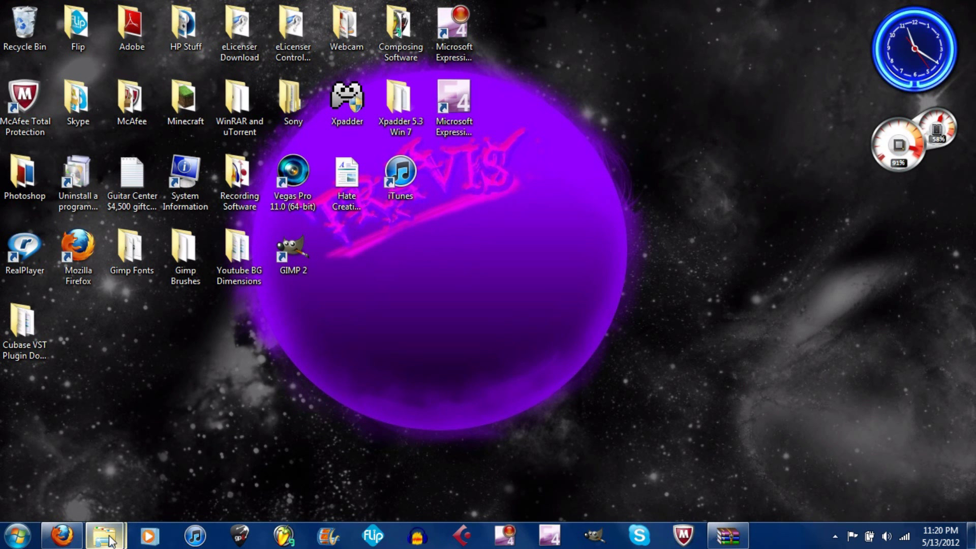
mouse_move(110, 541)
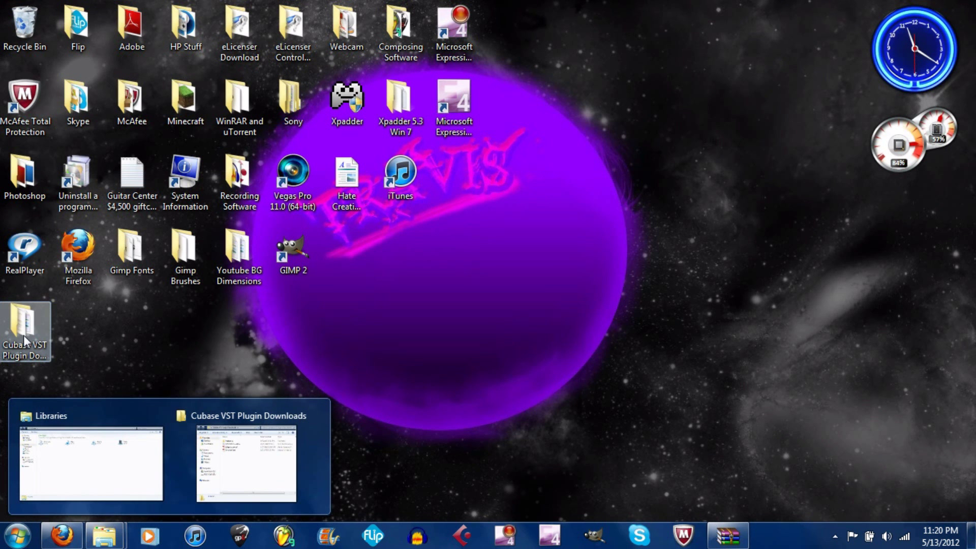
left_click(104, 504)
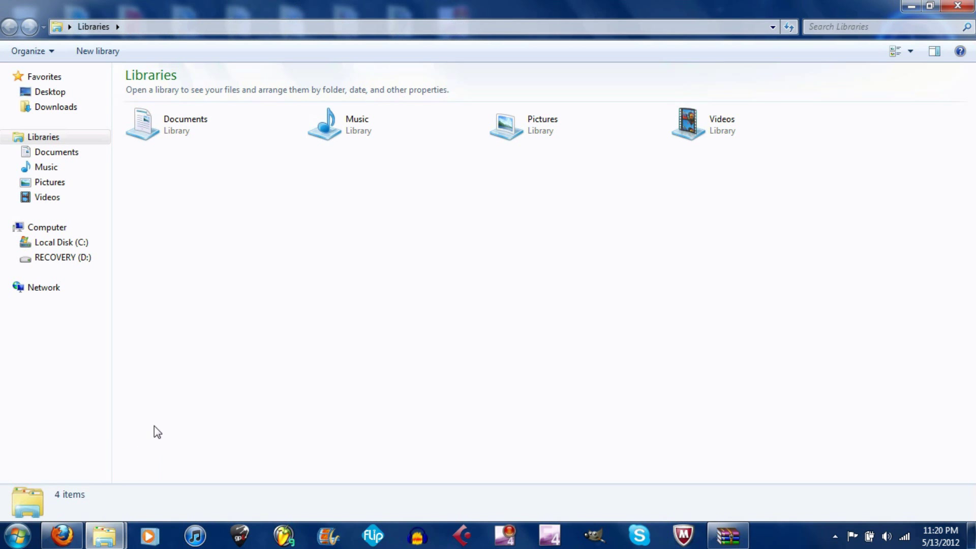
- Shrink the Libraries window from full screen and arrange it beside the plugin downloads window
left_click(930, 5)
left_click_drag(492, 127, 464, 153)
mouse_move(104, 538)
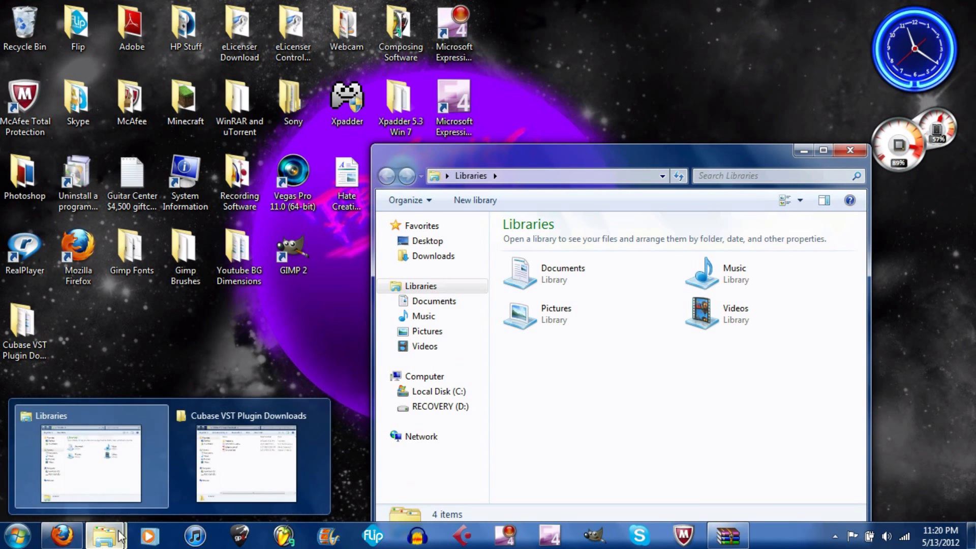
left_click(244, 465)
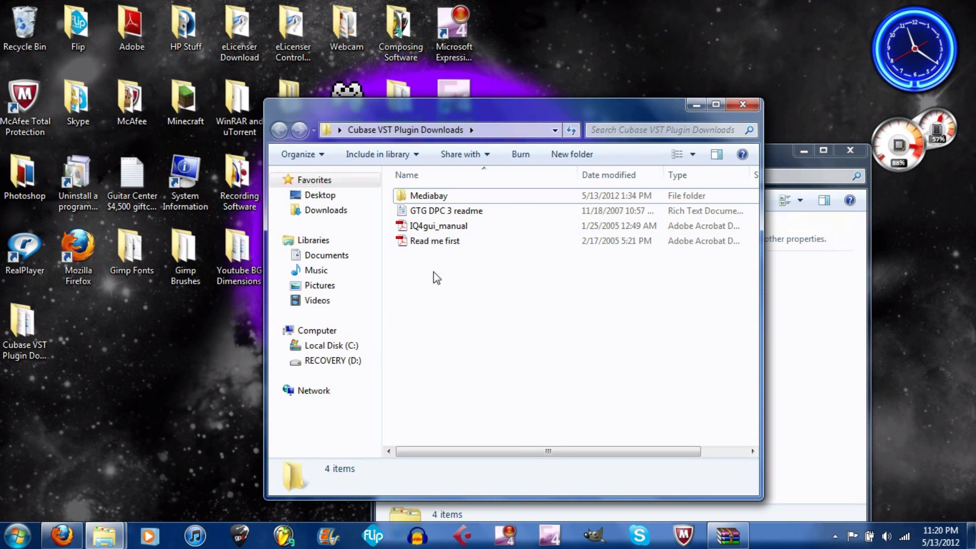
left_click(782, 154)
- Browse to C: > Program Files (x86) > Steinberg > Cubase LE 5 > VSTPlugins
left_click(456, 391)
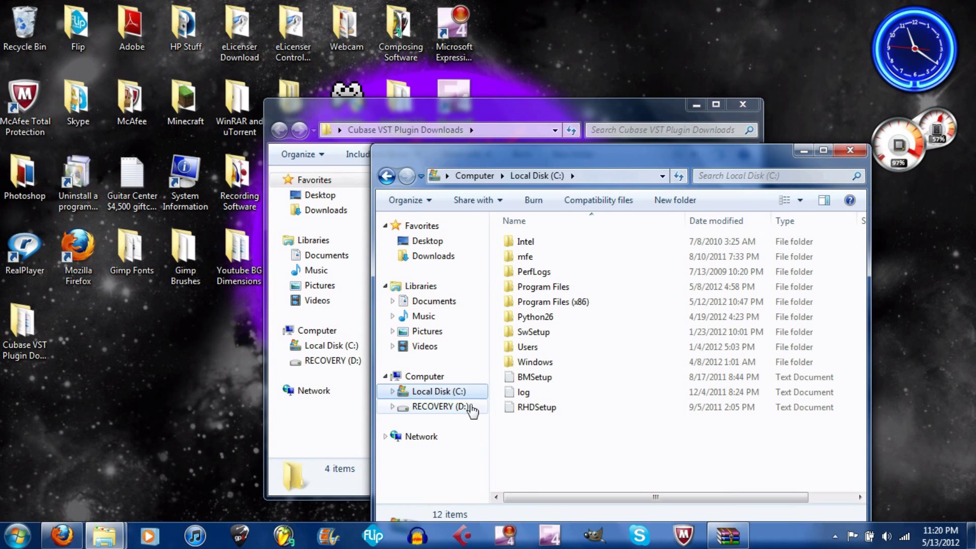
double_click(576, 305)
scroll(561, 365, "down", 17)
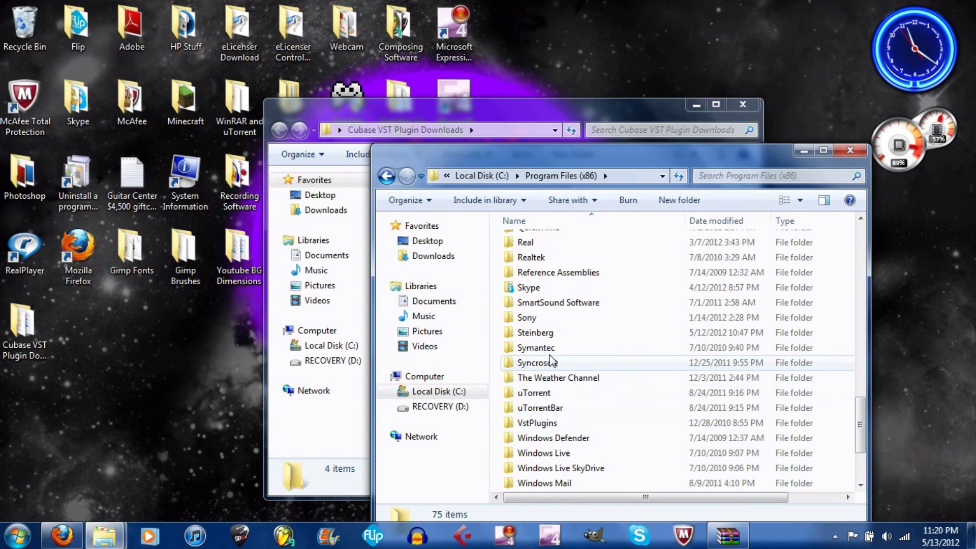
double_click(549, 333)
double_click(550, 257)
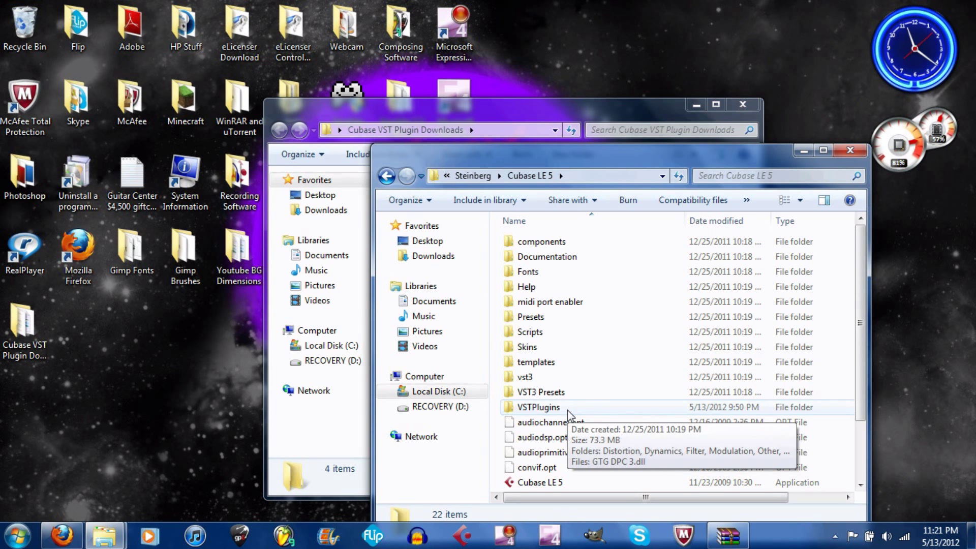
double_click(567, 409)
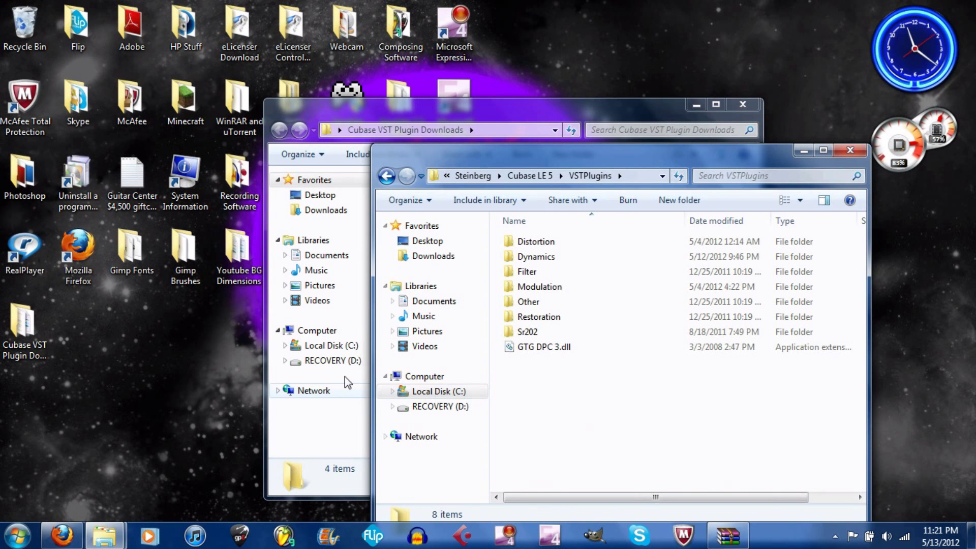
- Move the plugin downloads window left, beside the VSTPlugins folder containing GTG DPC 3.dll
left_click_drag(285, 102, 285, 105)
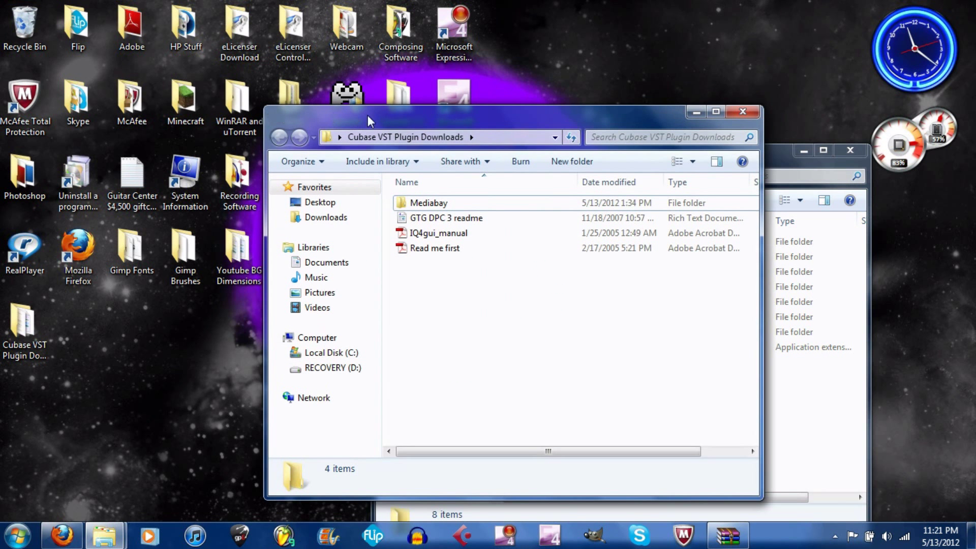
left_click_drag(367, 115, 224, 114)
left_click(638, 254)
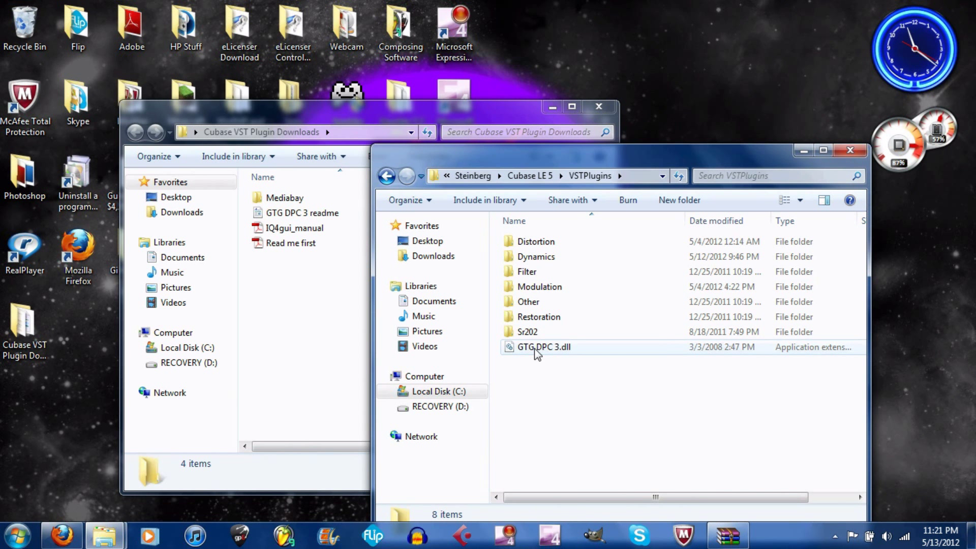
mouse_move(534, 349)
mouse_move(567, 349)
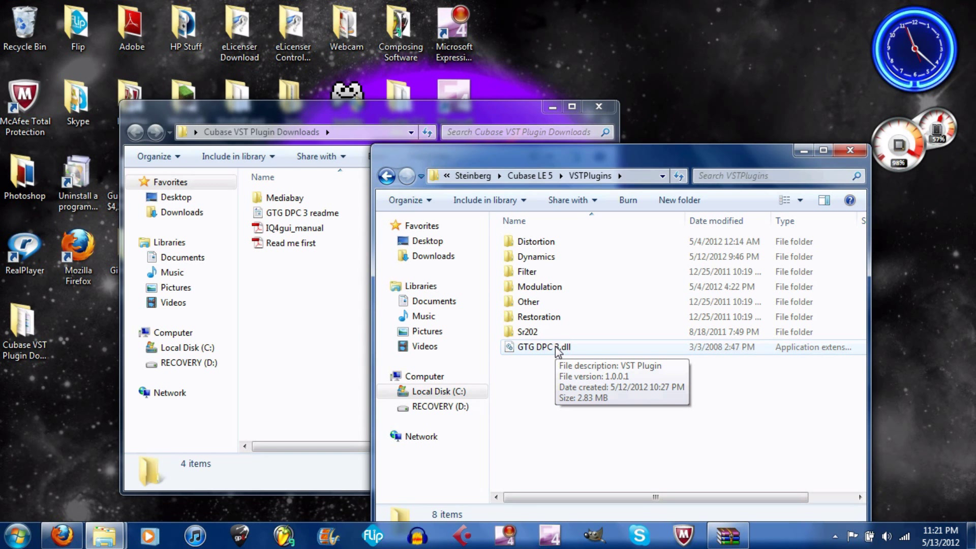
left_click(804, 151)
- Close WinRAR and both Explorer folder windows, then launch Cubase LE 5
left_click(552, 107)
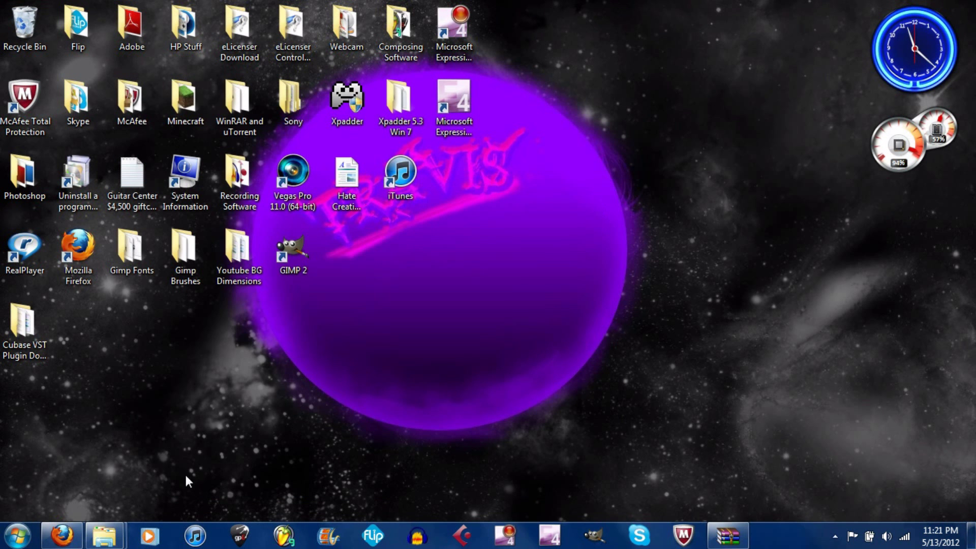
mouse_move(72, 545)
right_click(721, 539)
left_click(715, 500)
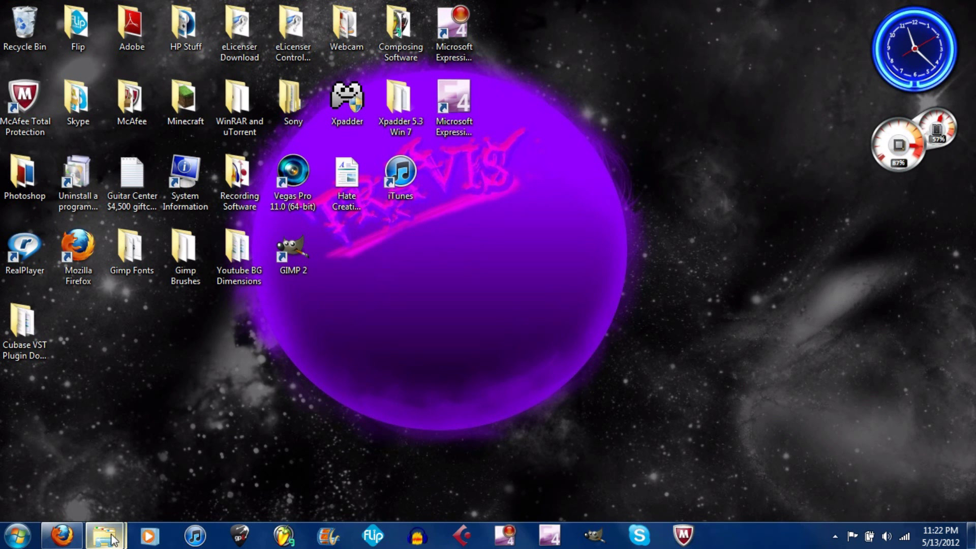
mouse_move(104, 534)
left_click(157, 414)
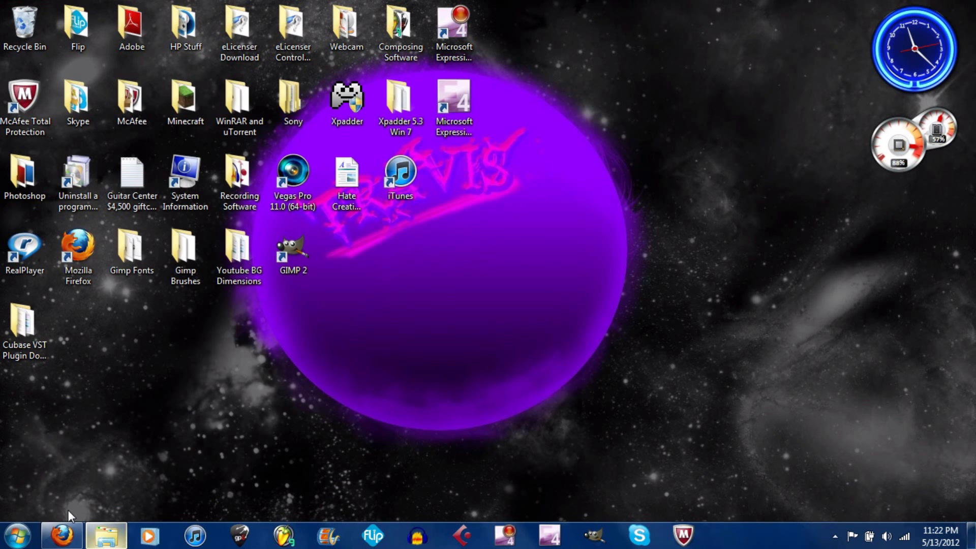
right_click(106, 535)
left_click(116, 498)
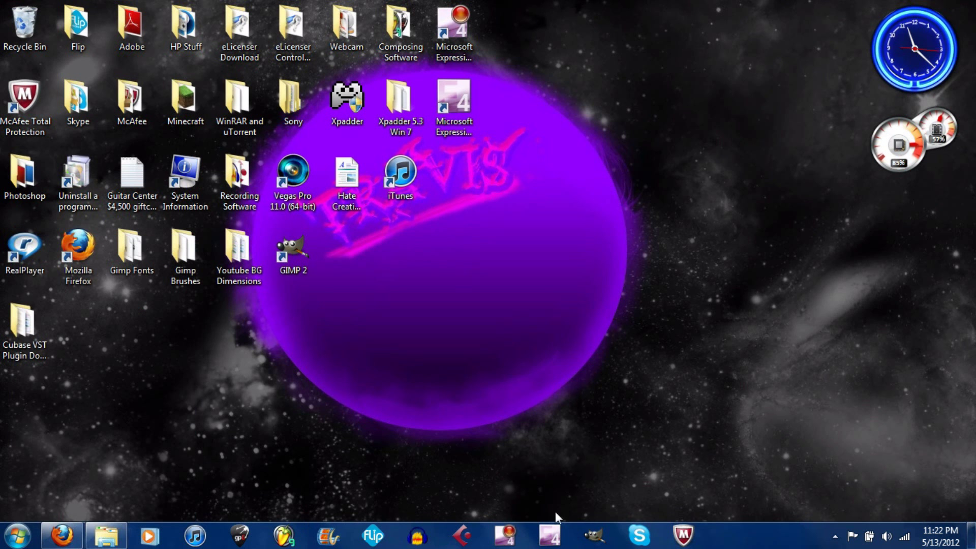
left_click(460, 535)
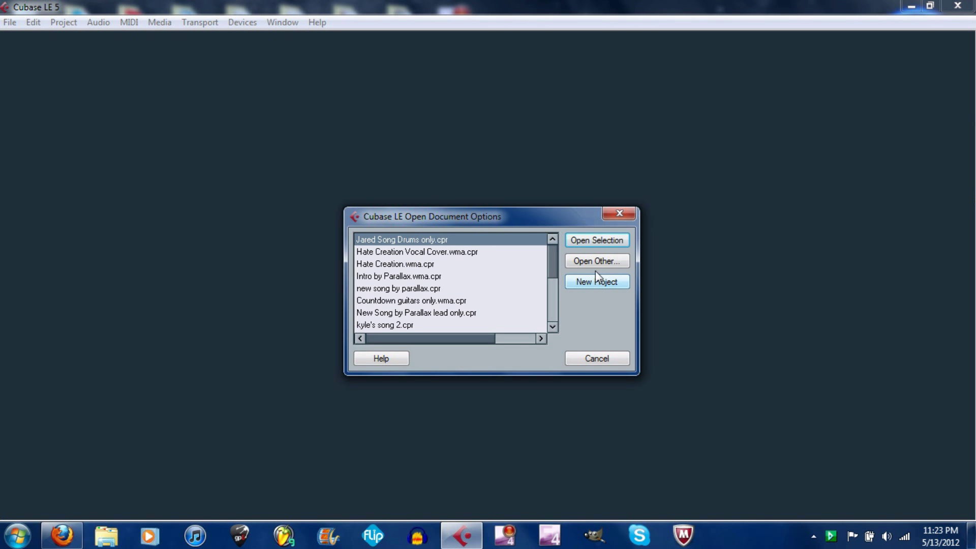
- Open the recent drums-only song project, accepting the Missing Ports warning
left_click(594, 241)
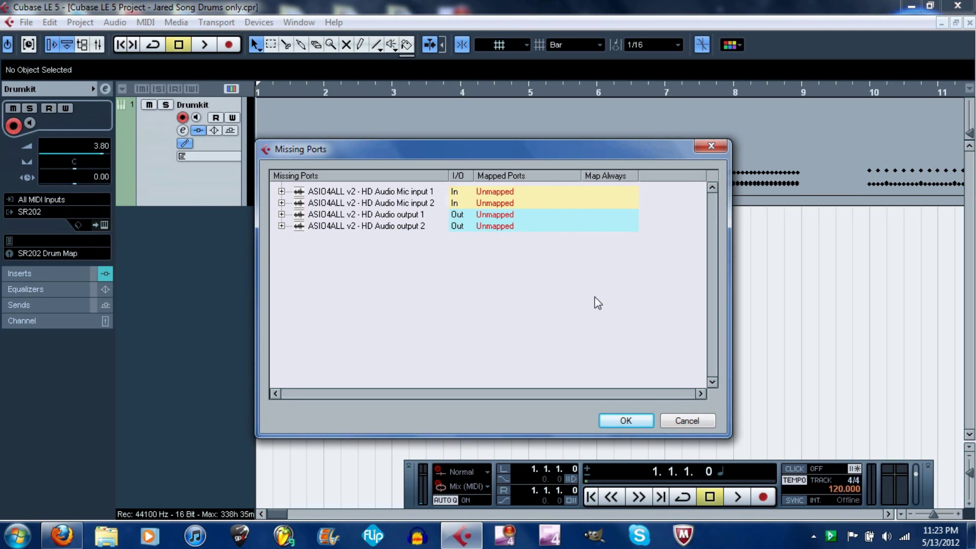
left_click(639, 420)
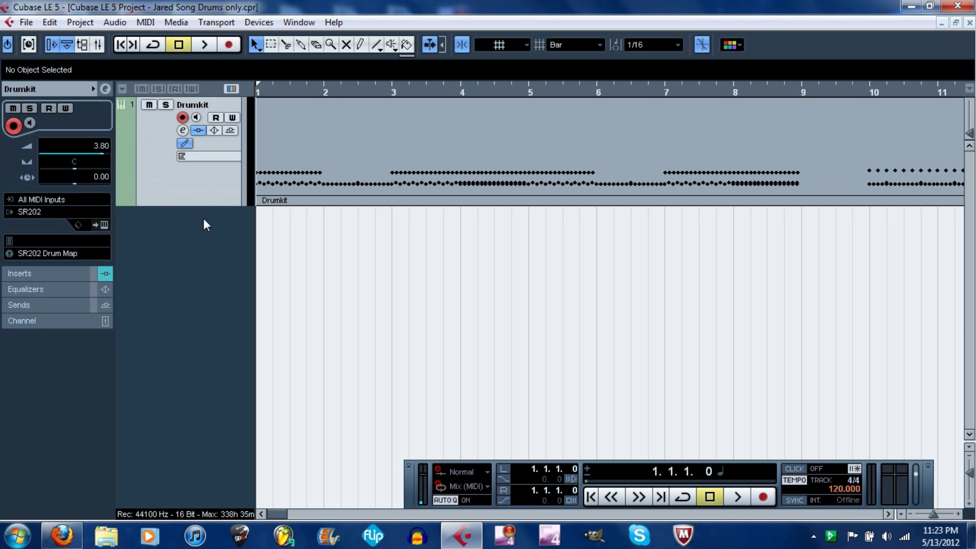
right_click(175, 239)
left_click(166, 241)
left_click(26, 23)
mouse_move(174, 222)
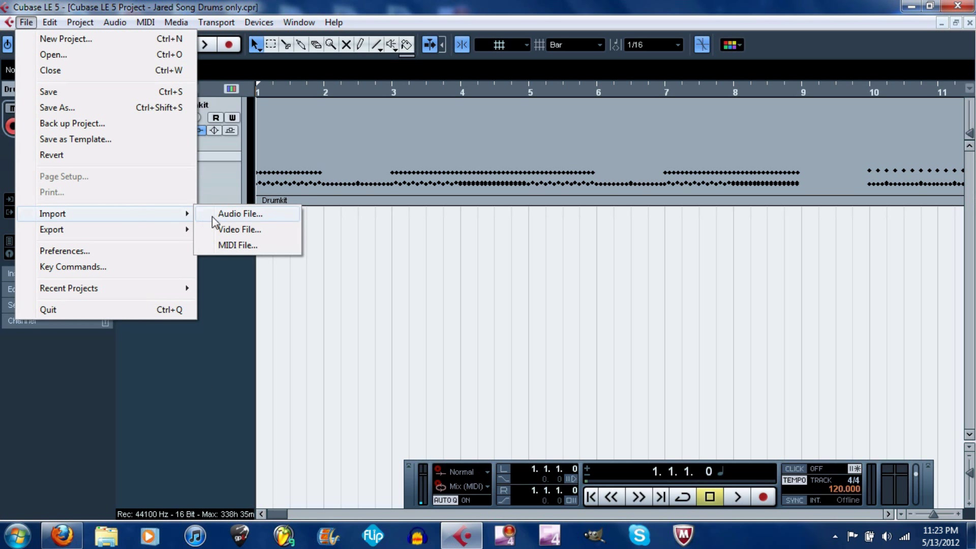
left_click(242, 246)
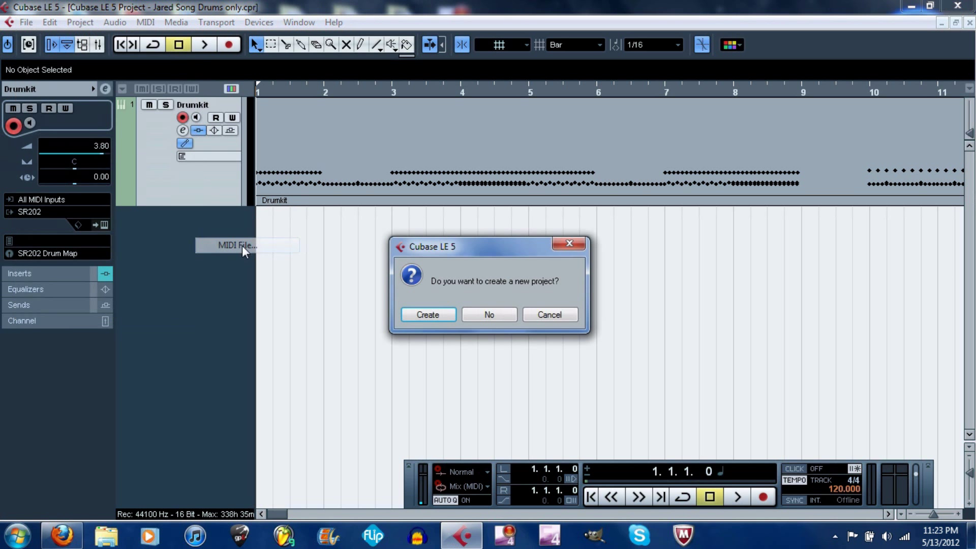
left_click(504, 314)
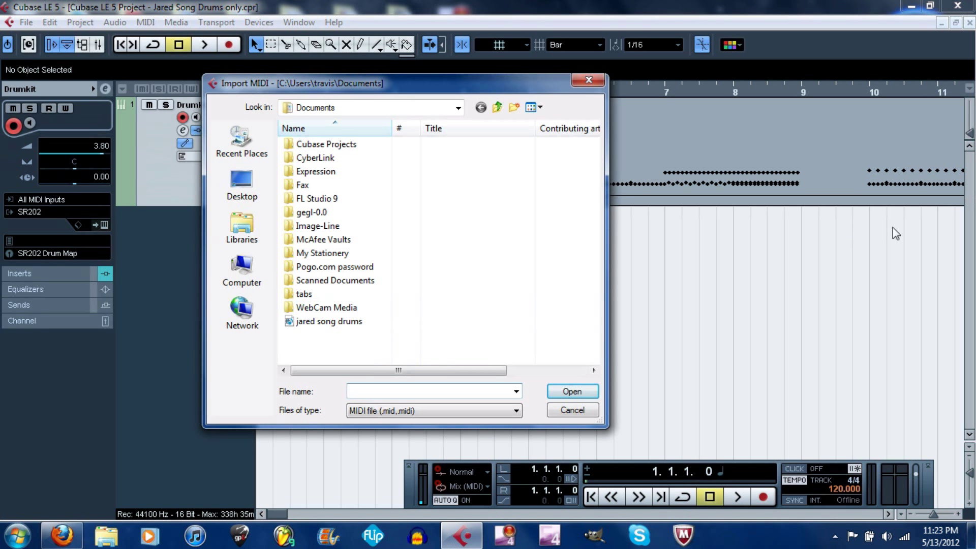
left_click(588, 81)
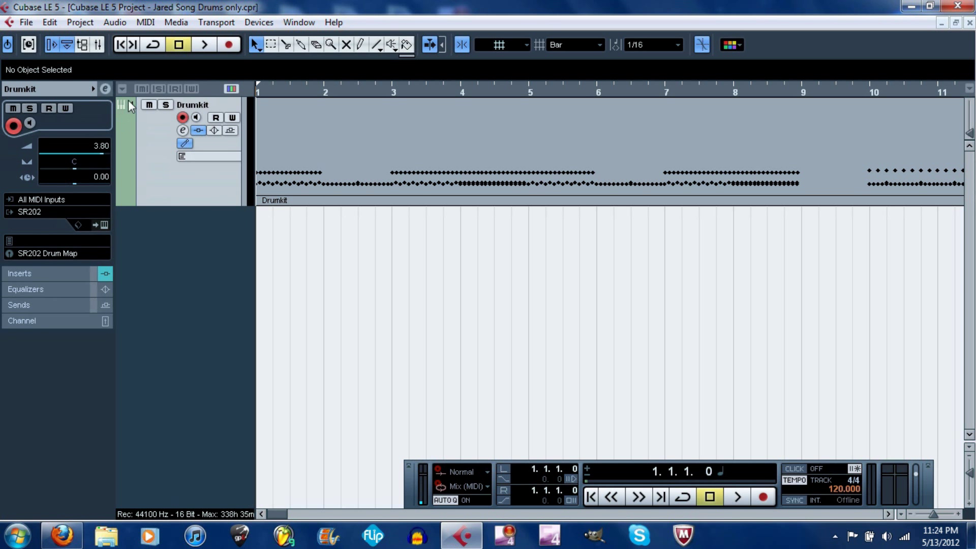
- Open the SR202 instrument editor and audition the samples on pads 1, 2 and 4
left_click(39, 210)
left_click(102, 224)
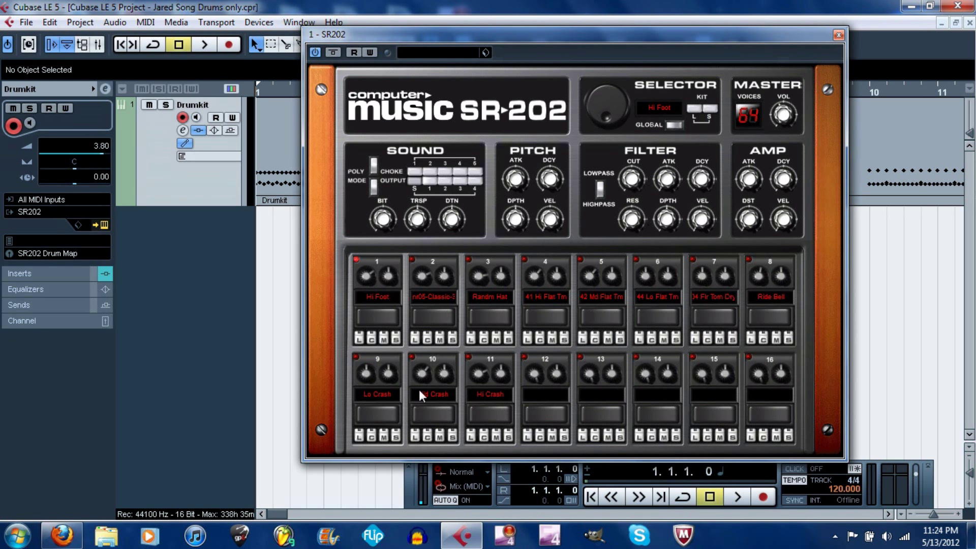
left_click(379, 316)
left_click(385, 315)
left_click(425, 319)
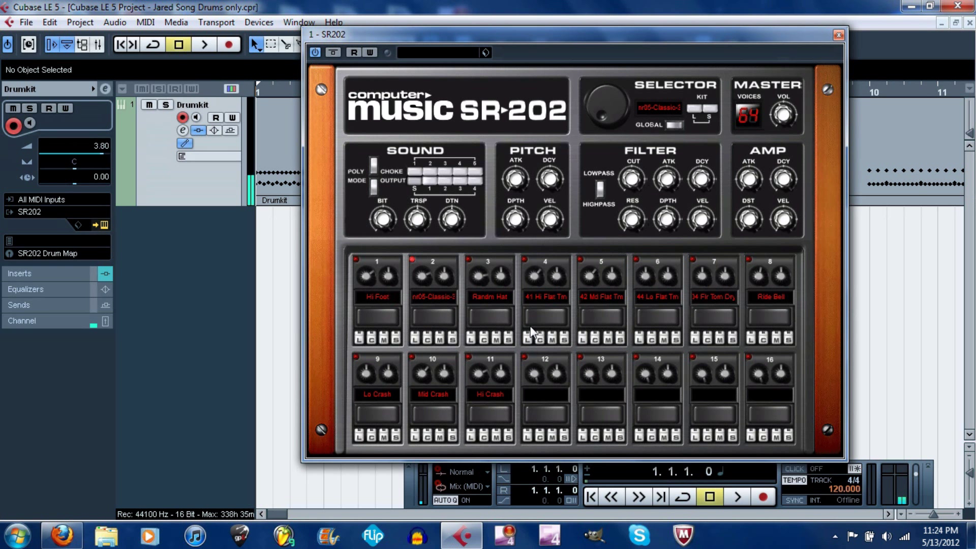
left_click(543, 318)
left_click(388, 316)
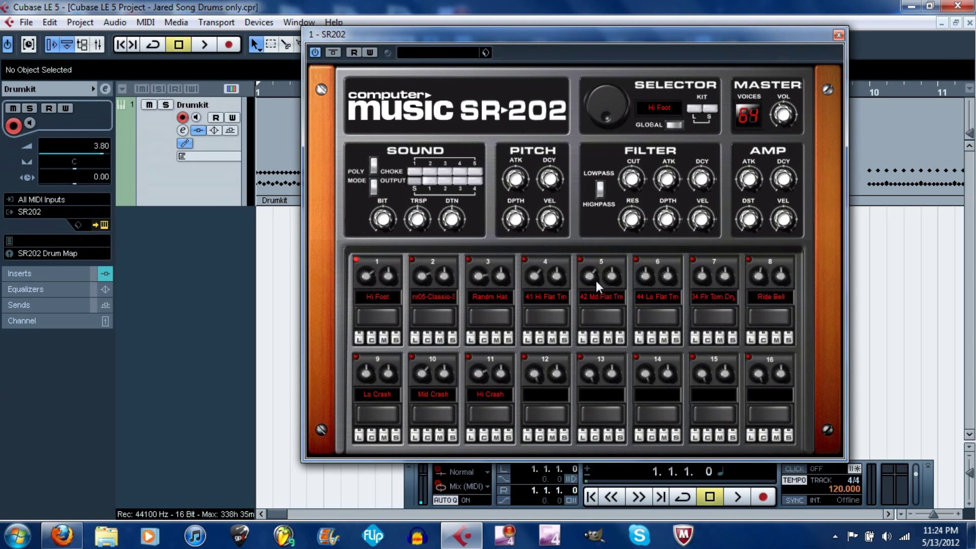
- Reopen the SR202 window and begin loading a sample onto empty pad 12
left_click(838, 35)
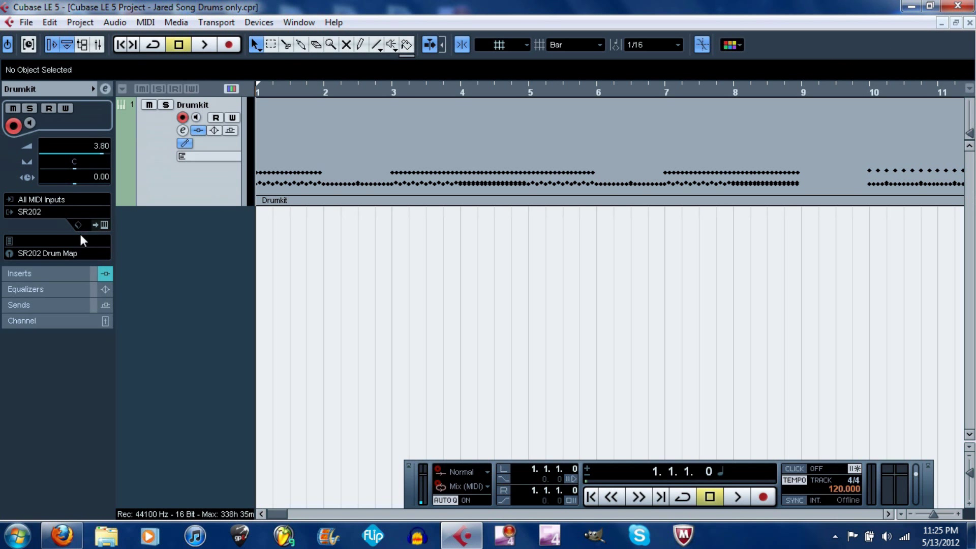
left_click(104, 225)
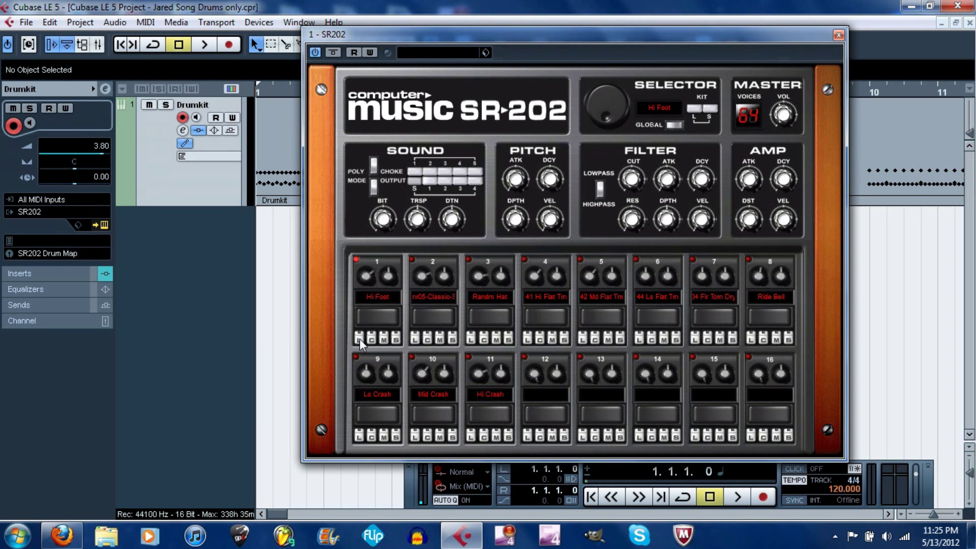
left_click(529, 435)
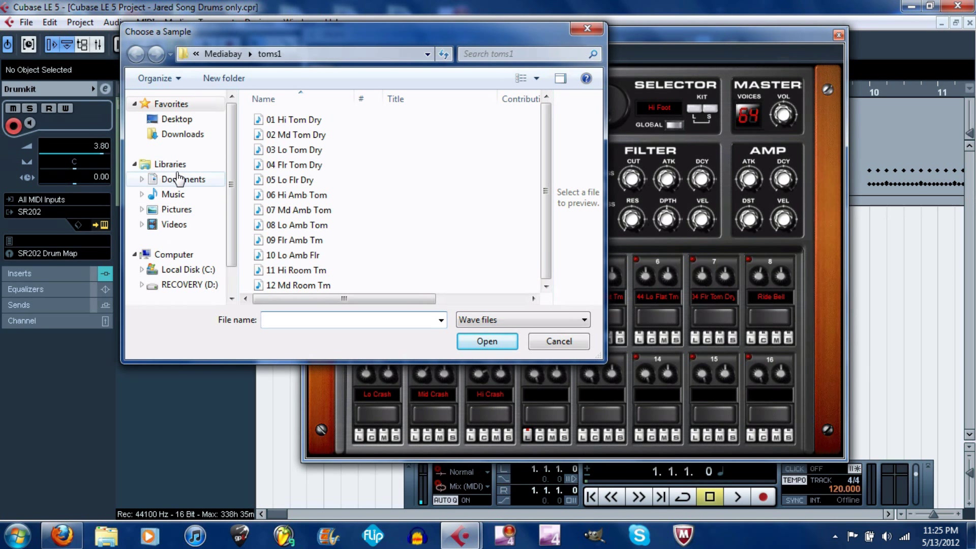
- Load Snr10-DryCombo from Desktop > Cubase VST Plugin Downloads > Mediabay > Snare onto pad 12
left_click(175, 119)
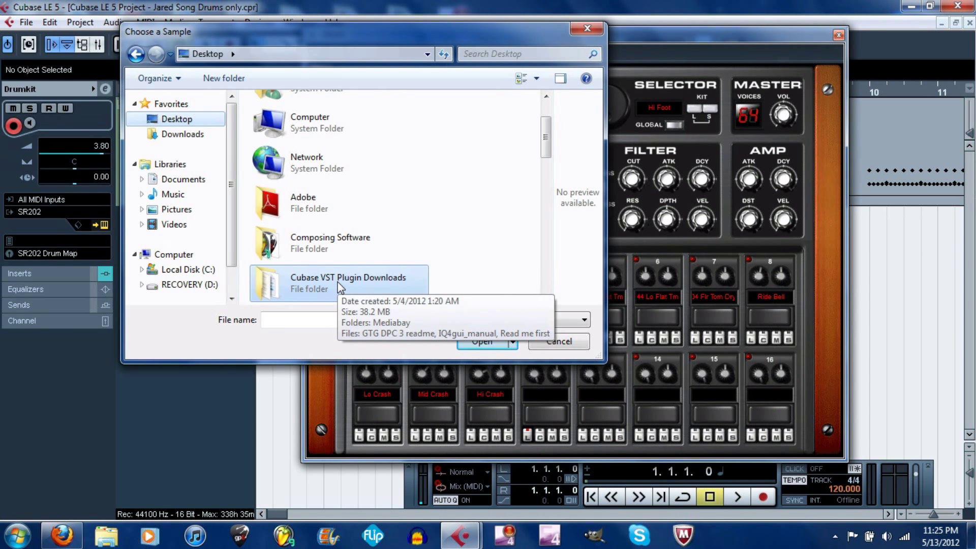
double_click(340, 288)
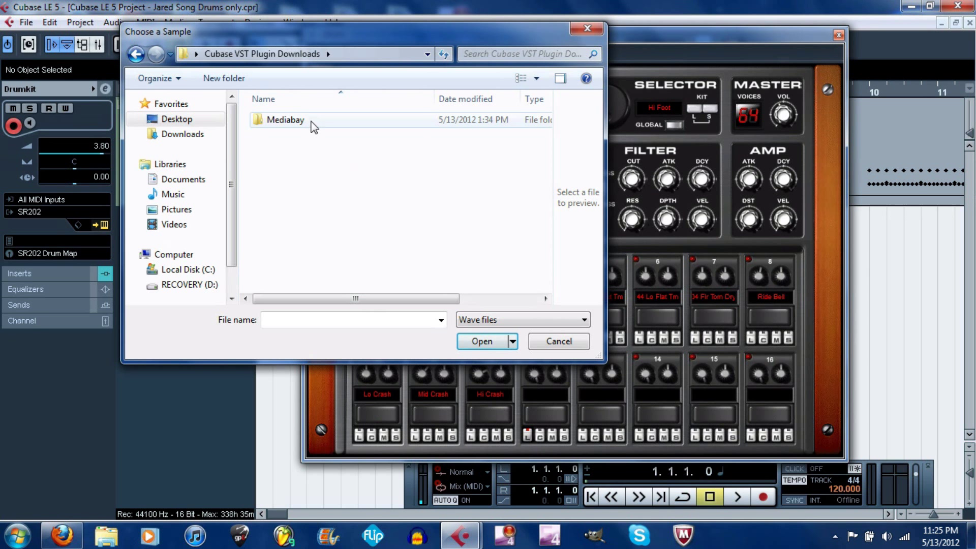
double_click(285, 120)
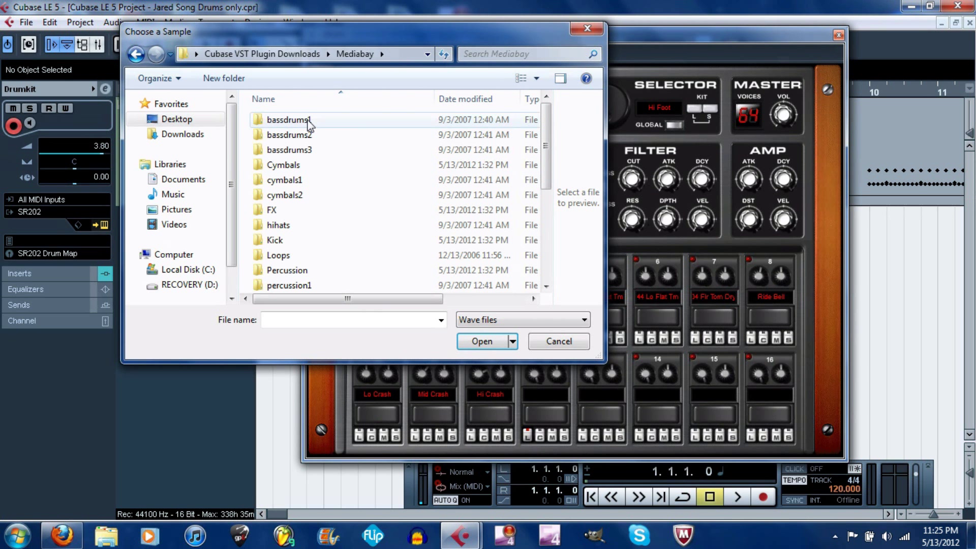
scroll(321, 173, "down", 4)
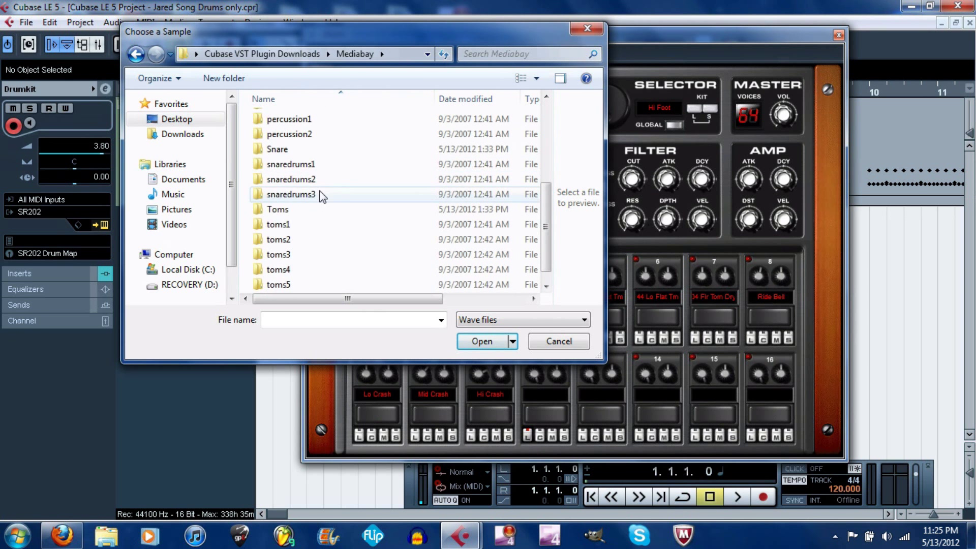
scroll(321, 193, "up", 3)
scroll(321, 195, "down", 4)
scroll(322, 188, "up", 4)
scroll(322, 193, "down", 4)
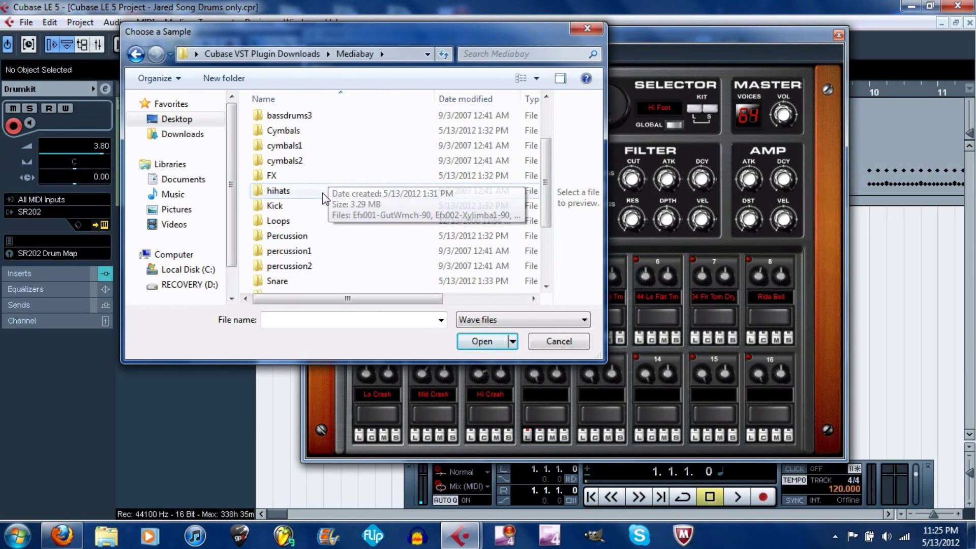
scroll(331, 191, "up", 4)
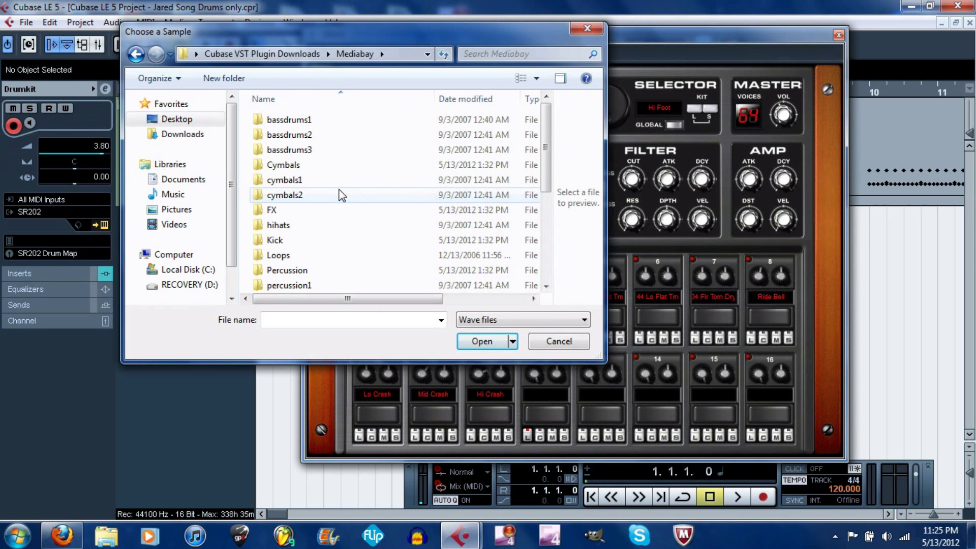
scroll(342, 196, "down", 3)
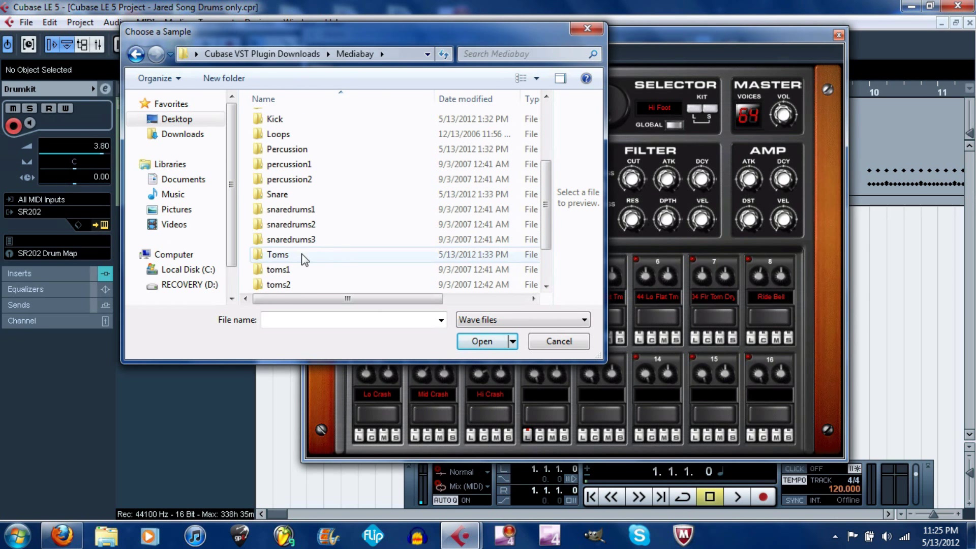
left_click(312, 195)
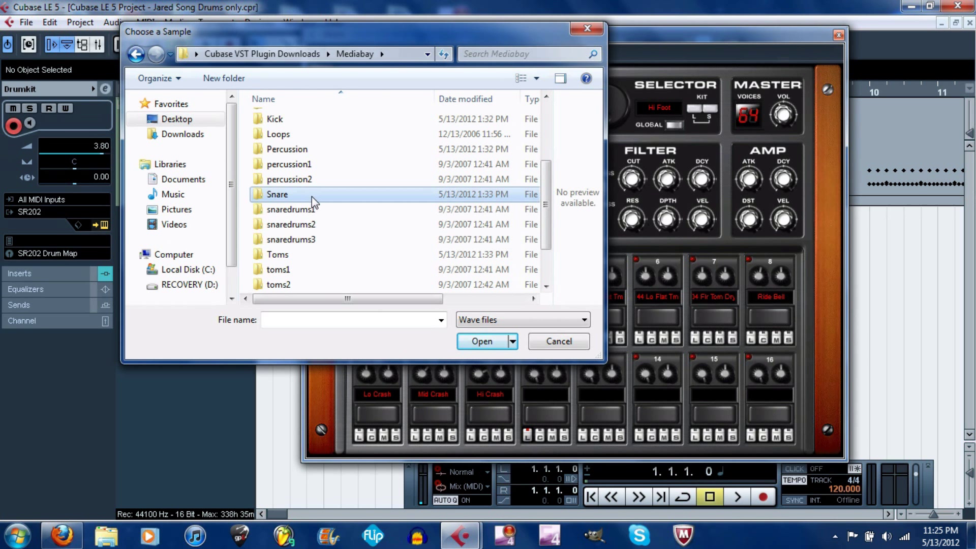
double_click(312, 196)
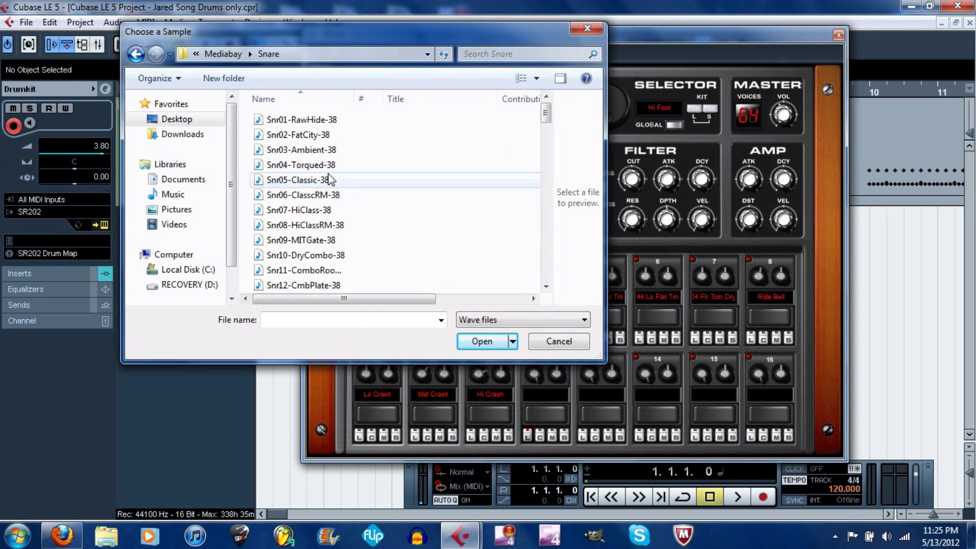
double_click(325, 255)
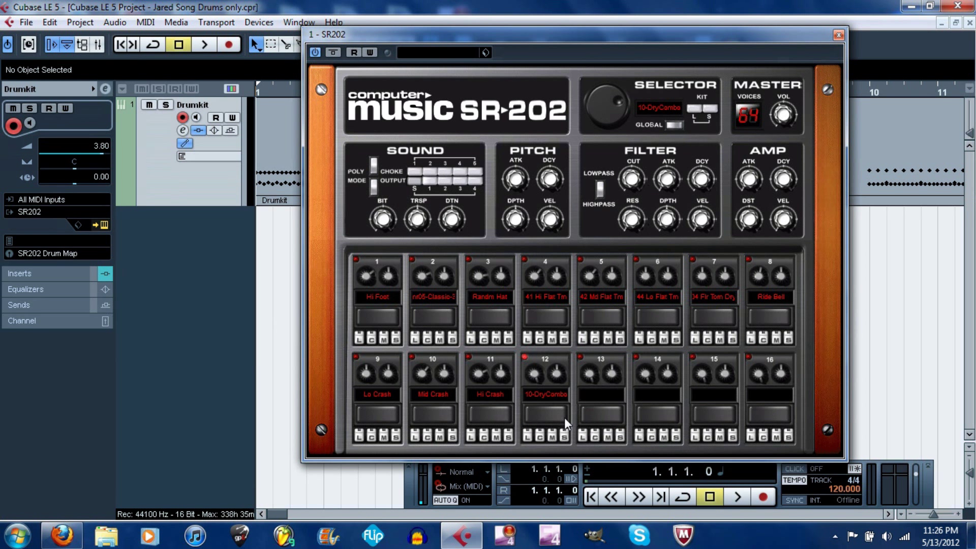
- Audition the snare on SR202 pad 12, clear its sample, and close the SR202 window
left_click(550, 411)
left_click(550, 411)
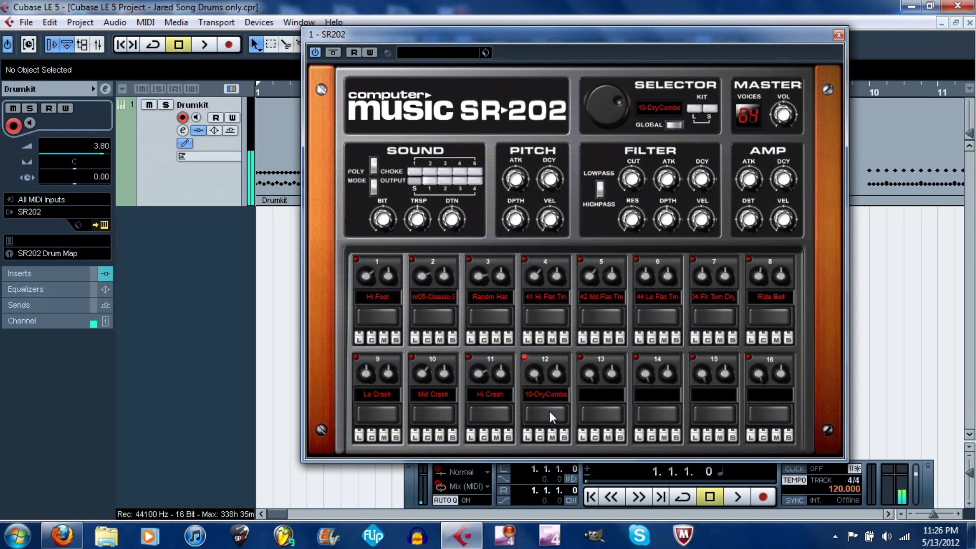
left_click(550, 410)
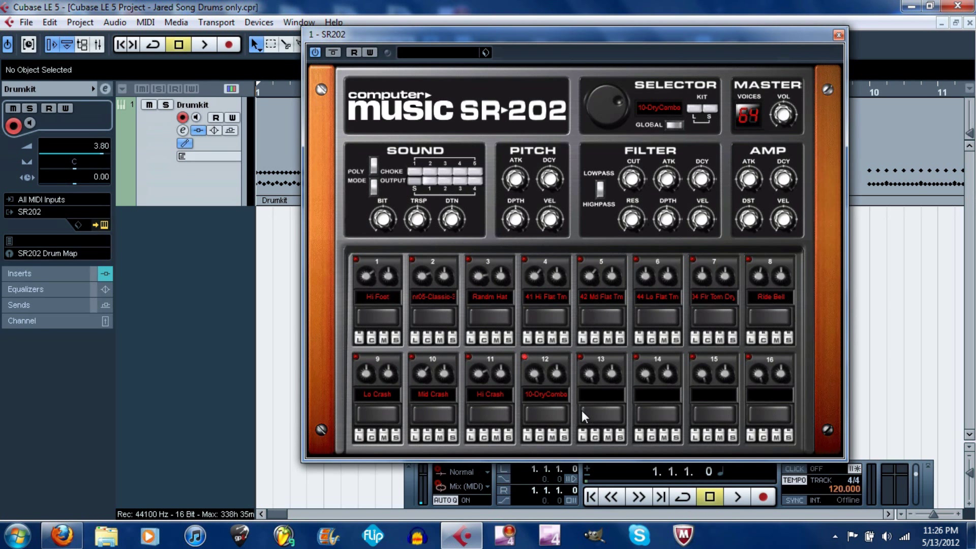
left_click(540, 438)
left_click(838, 34)
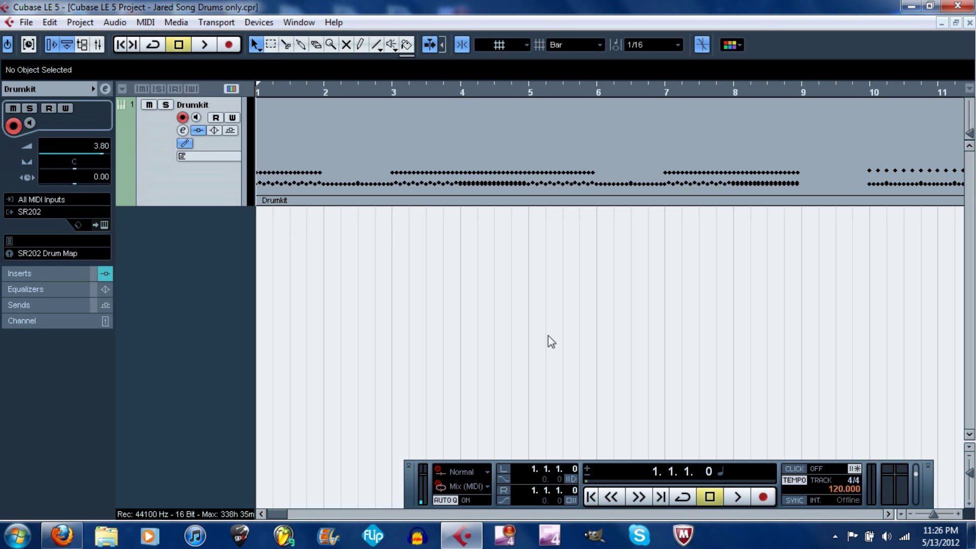
left_click(63, 252)
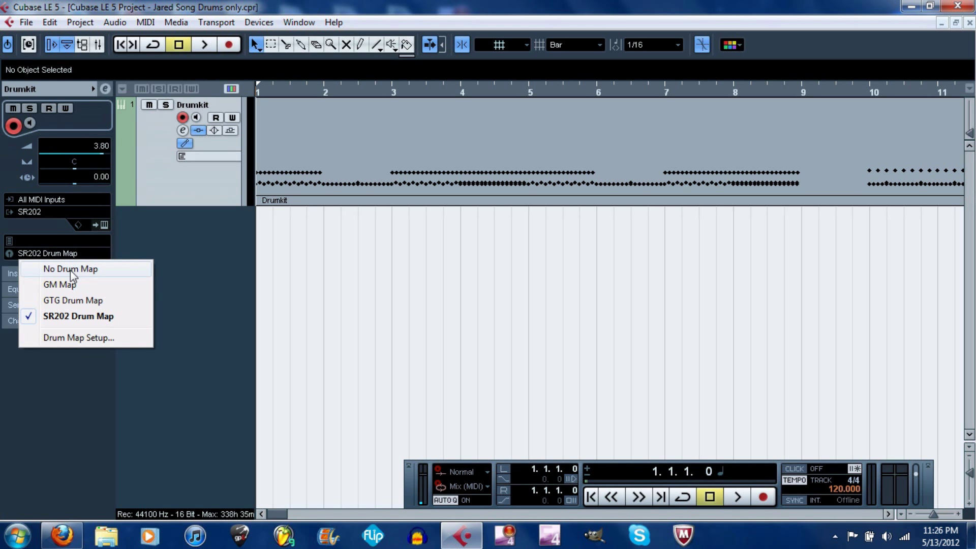
left_click(82, 336)
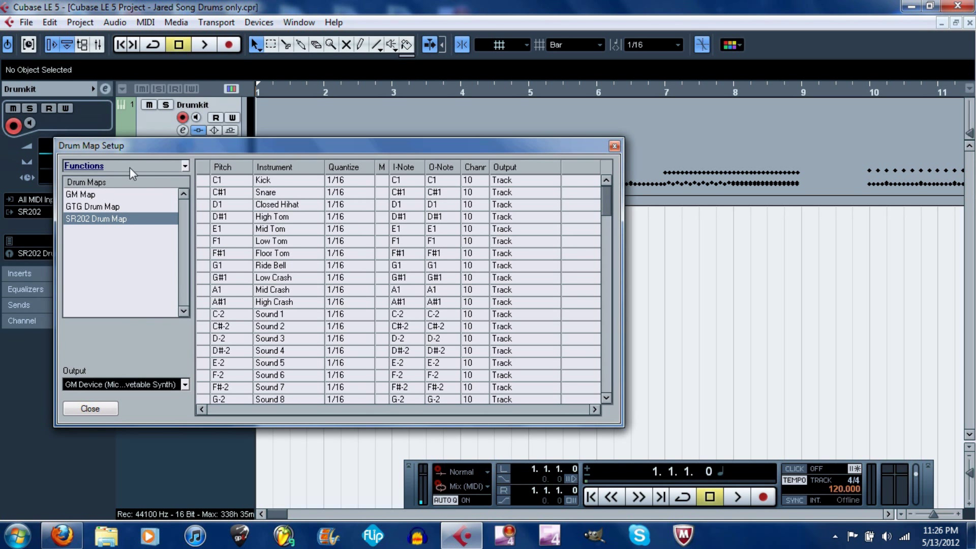
left_click(186, 167)
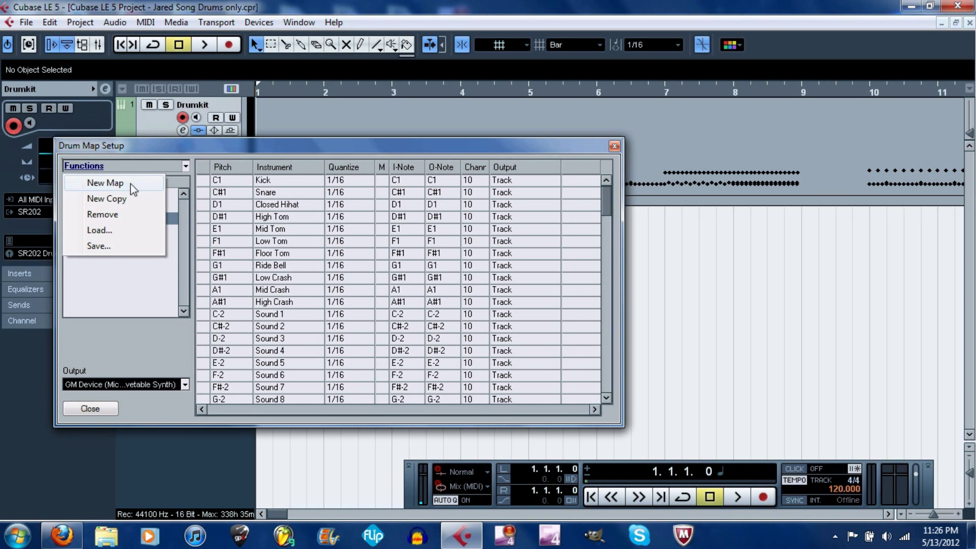
left_click(123, 226)
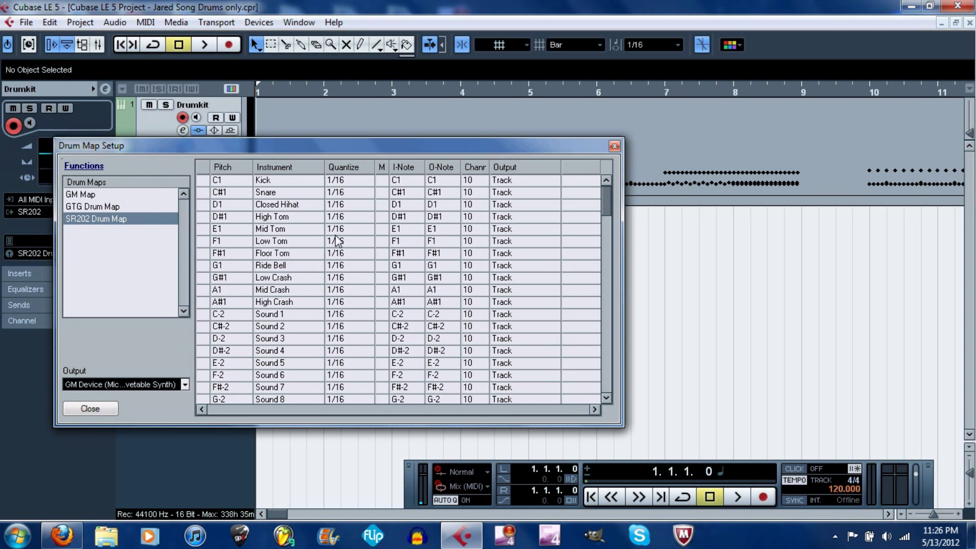
left_click(614, 147)
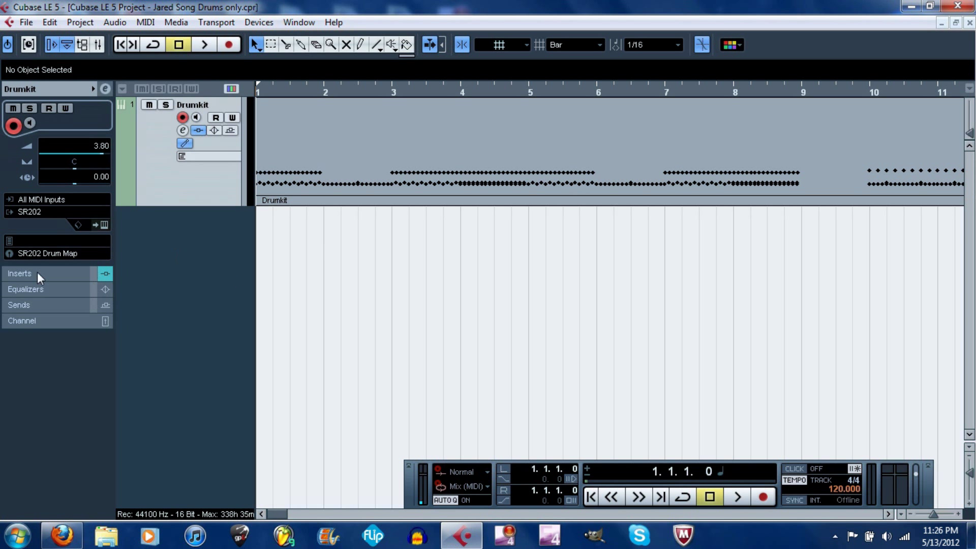
left_click(39, 251)
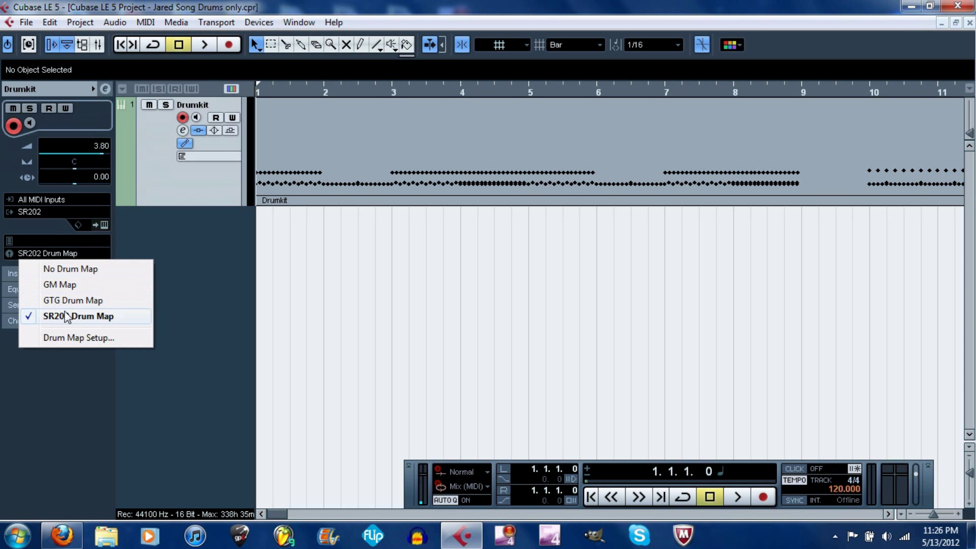
left_click(69, 337)
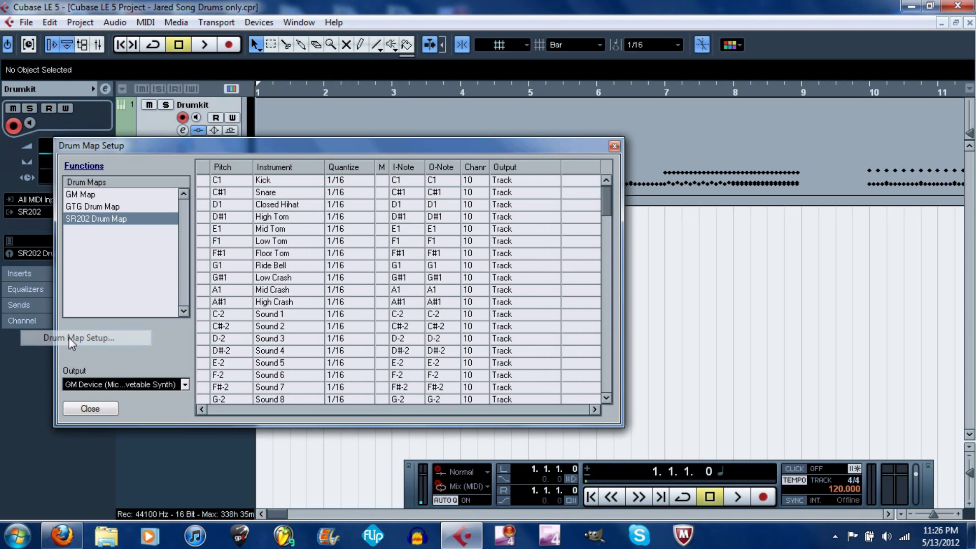
left_click(126, 171)
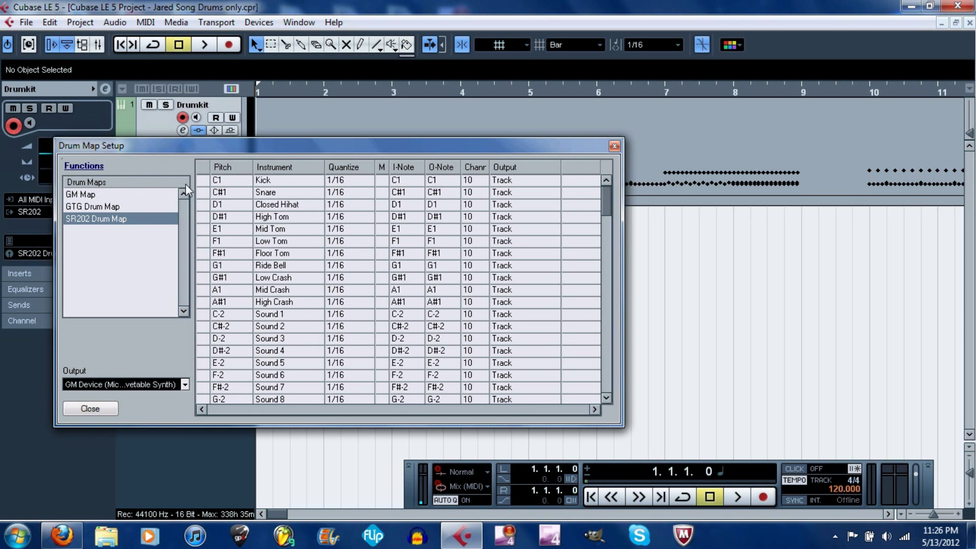
left_click(615, 145)
left_click(84, 254)
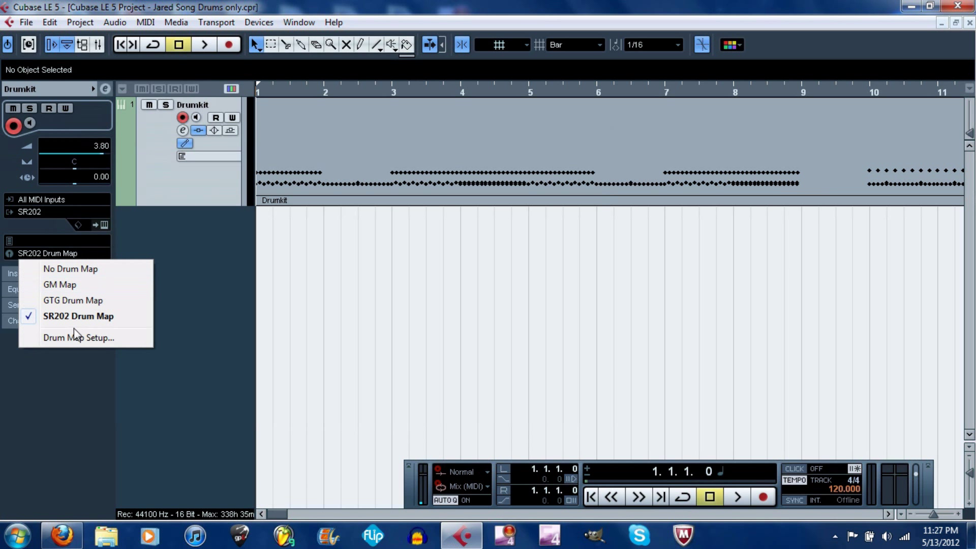
left_click(208, 256)
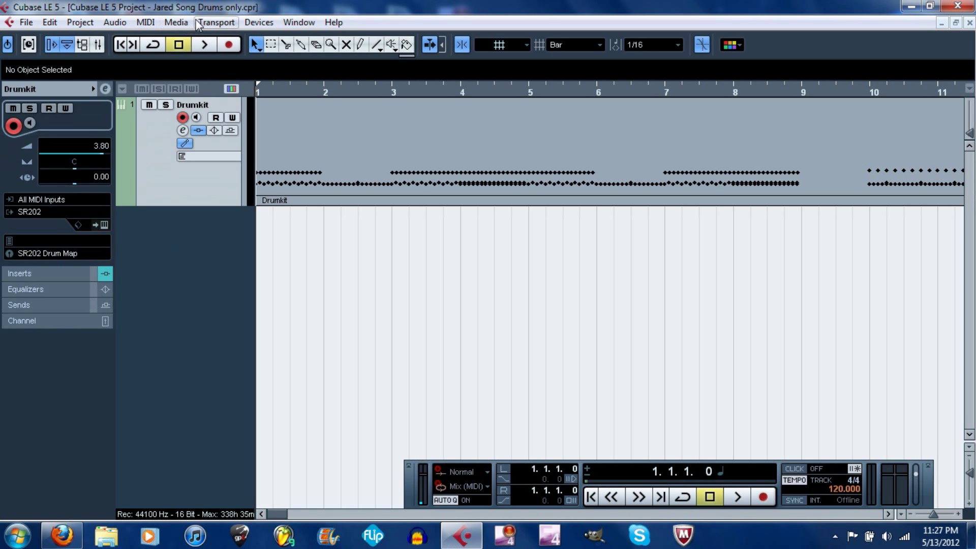
left_click(179, 20)
left_click(298, 22)
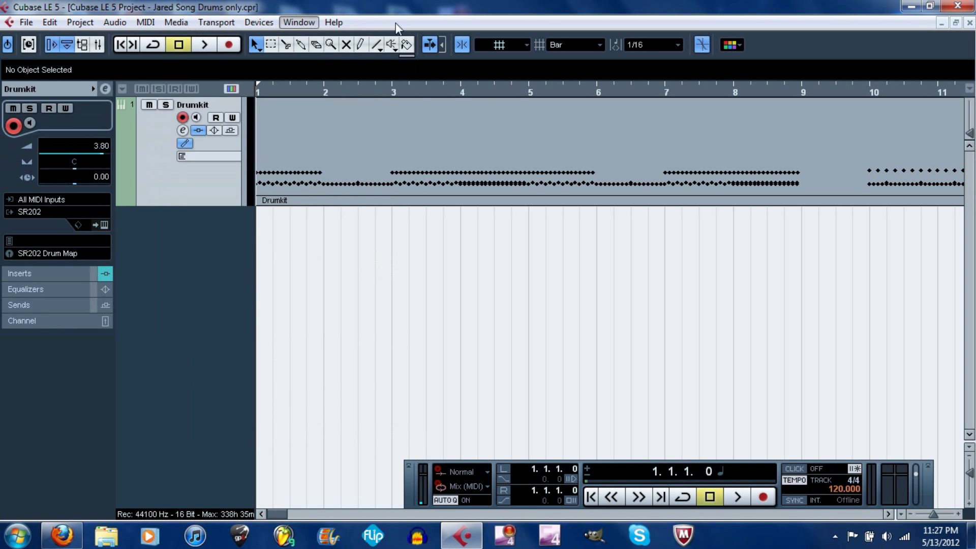
double_click(282, 148)
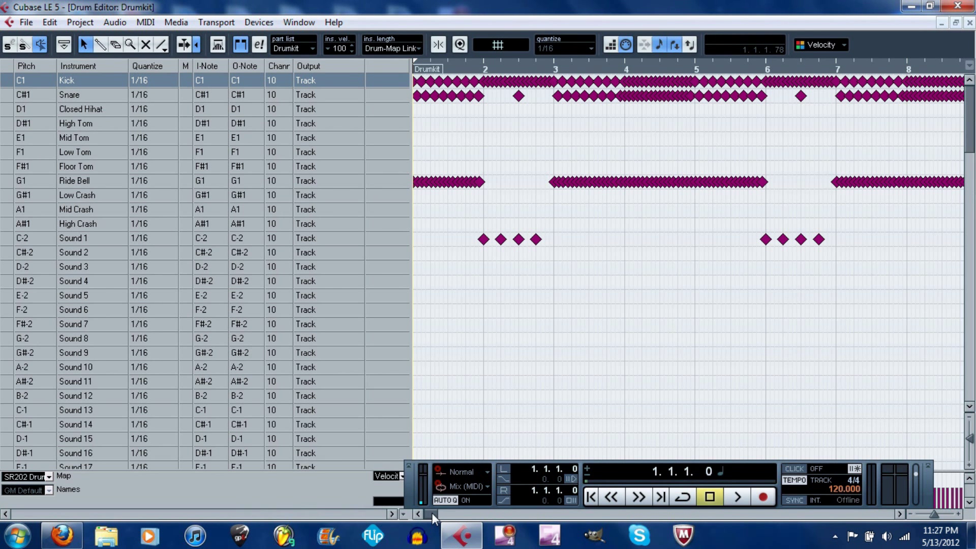
mouse_move(433, 514)
left_mouse_down()
mouse_move(478, 513)
mouse_move(430, 513)
left_mouse_up()
scroll(513, 318, "down", 15)
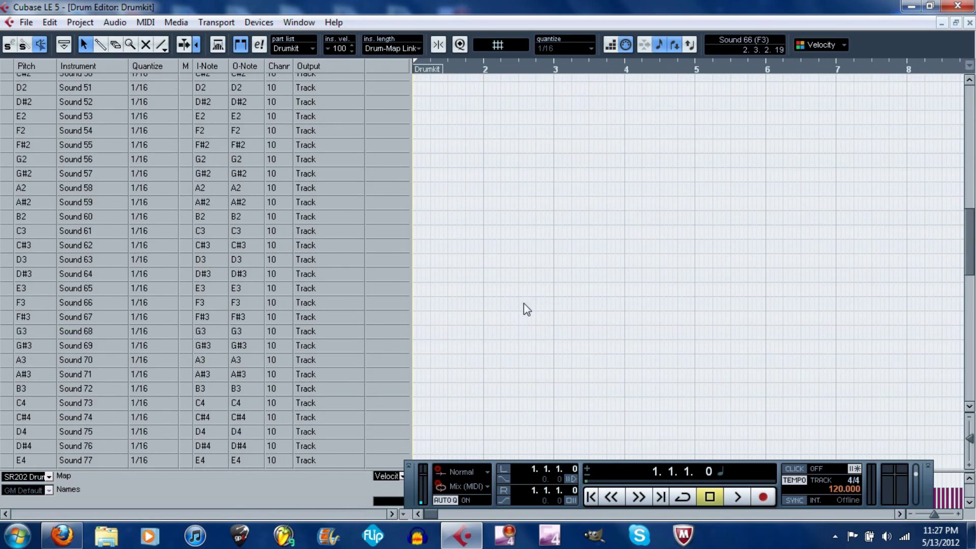
scroll(524, 311, "up", 15)
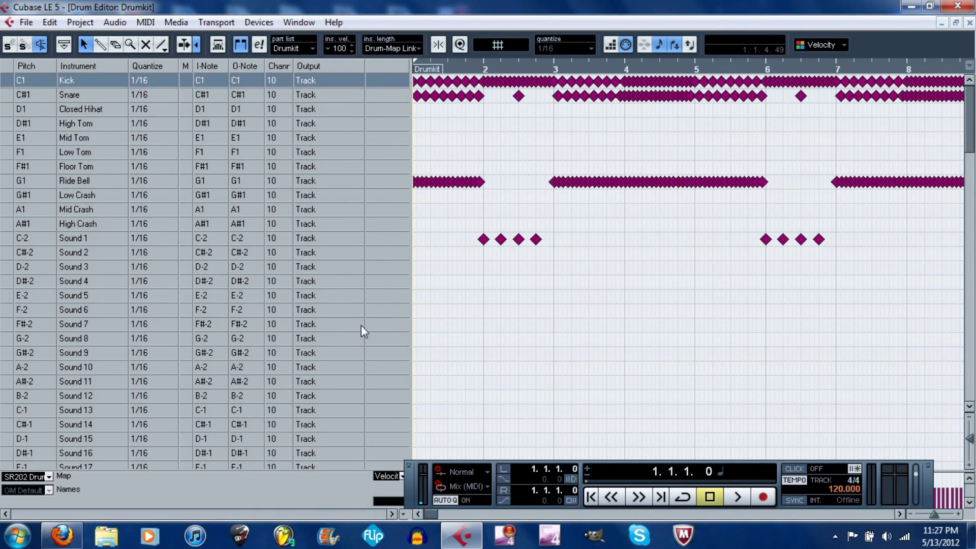
scroll(512, 364, "down", 7)
scroll(513, 364, "down", 4)
scroll(483, 200, "up", 12)
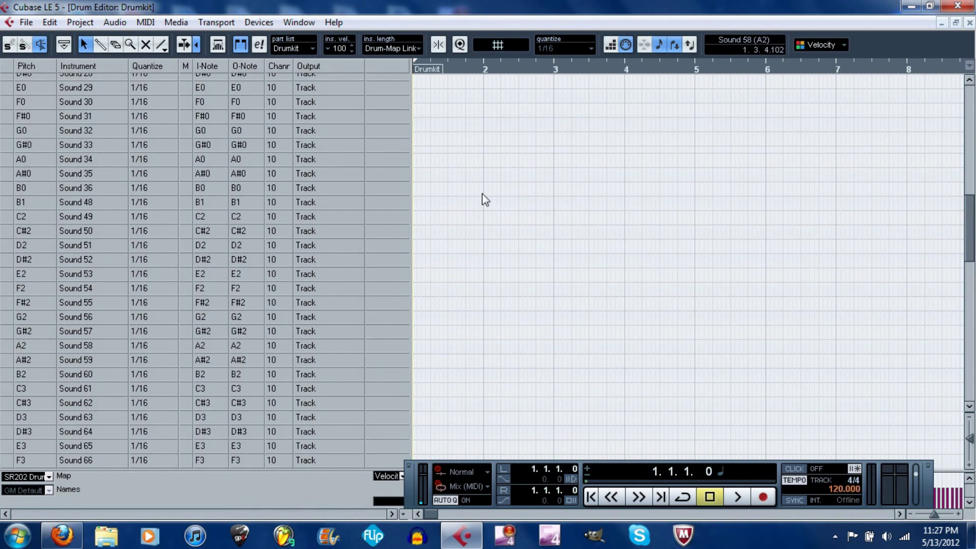
scroll(519, 290, "down", 10)
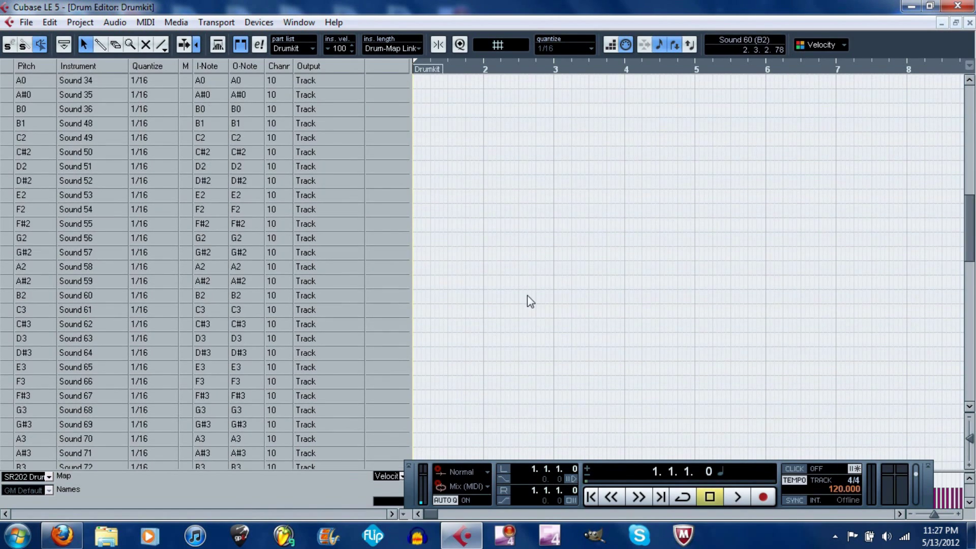
scroll(535, 306, "up", 10)
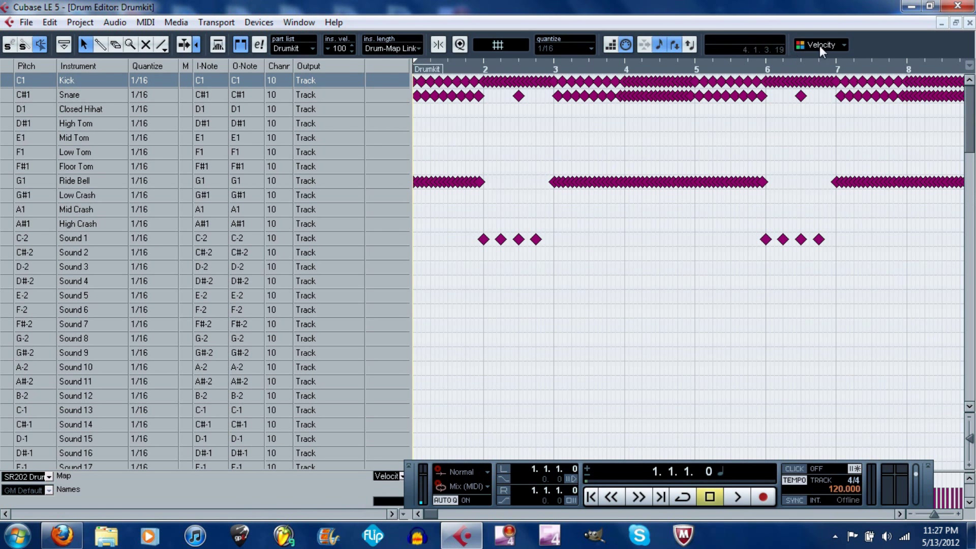
left_click(956, 22)
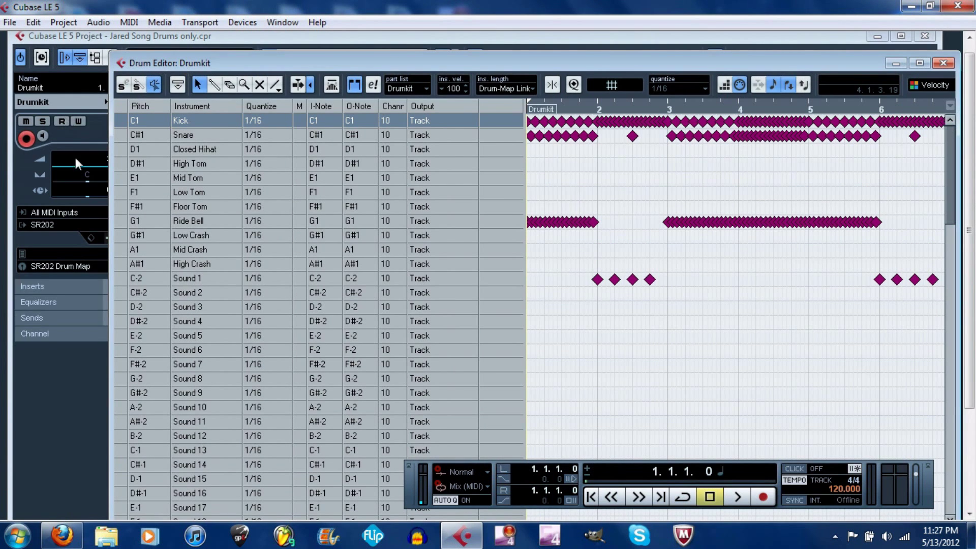
left_click_drag(110, 240, 122, 240)
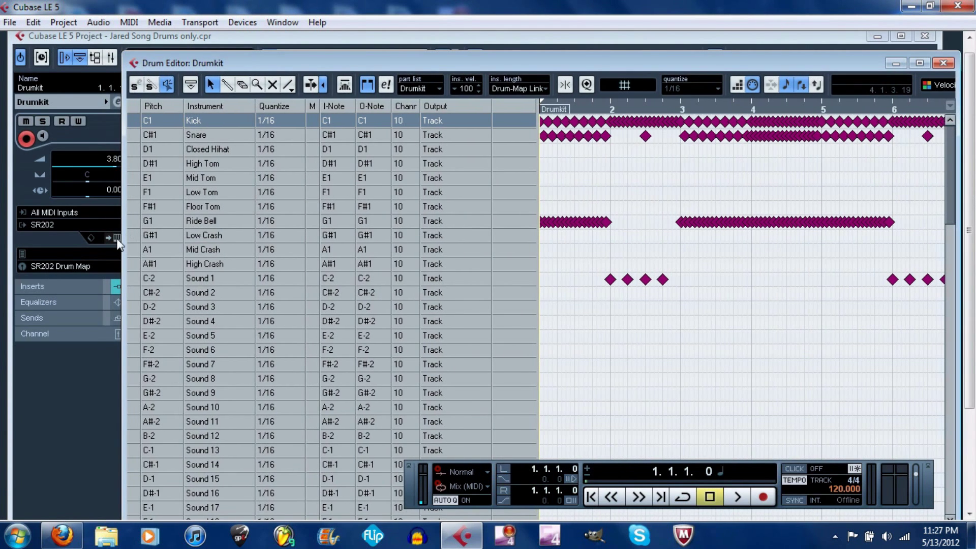
left_click(117, 239)
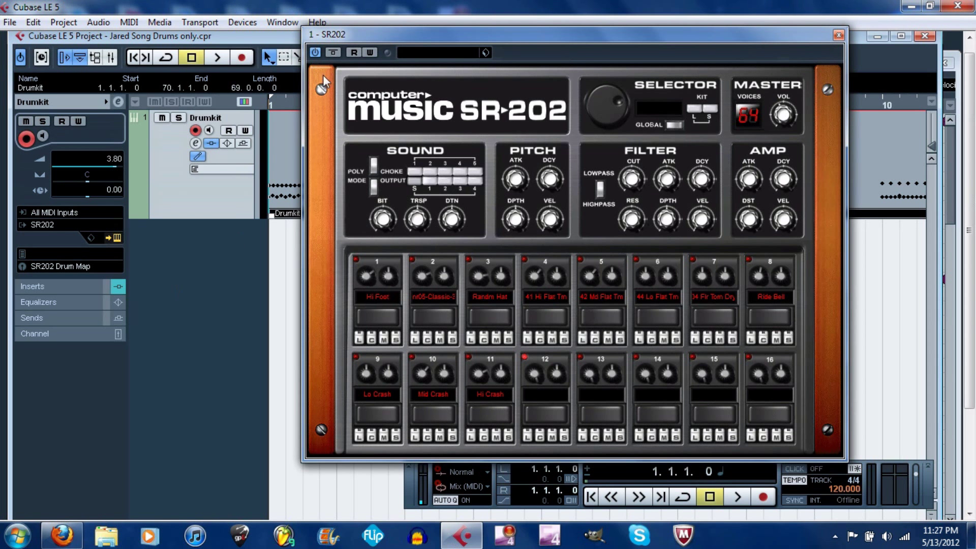
left_click(838, 35)
left_click(906, 36)
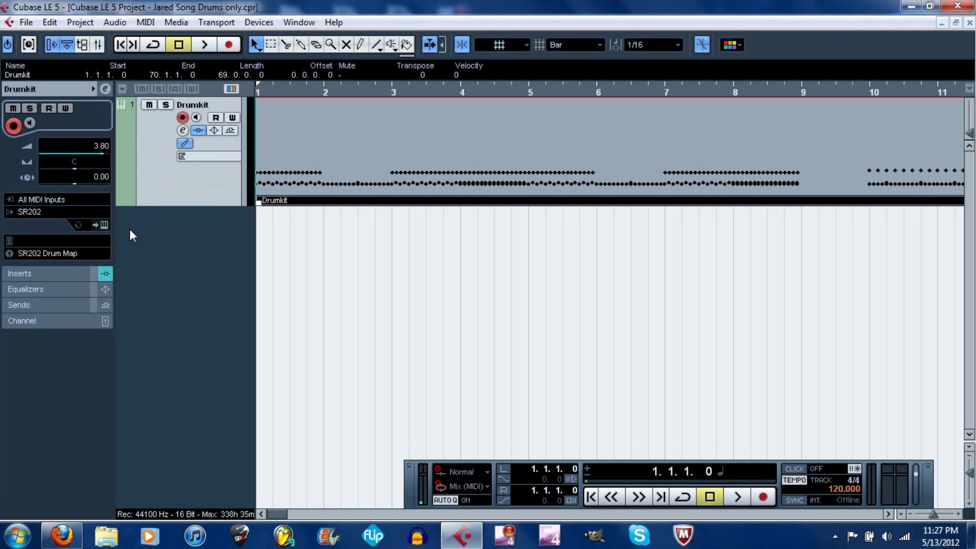
- Check the SR202 window, then open the Drumkit part in the Drum Editor
left_click(102, 224)
left_click(839, 35)
double_click(353, 135)
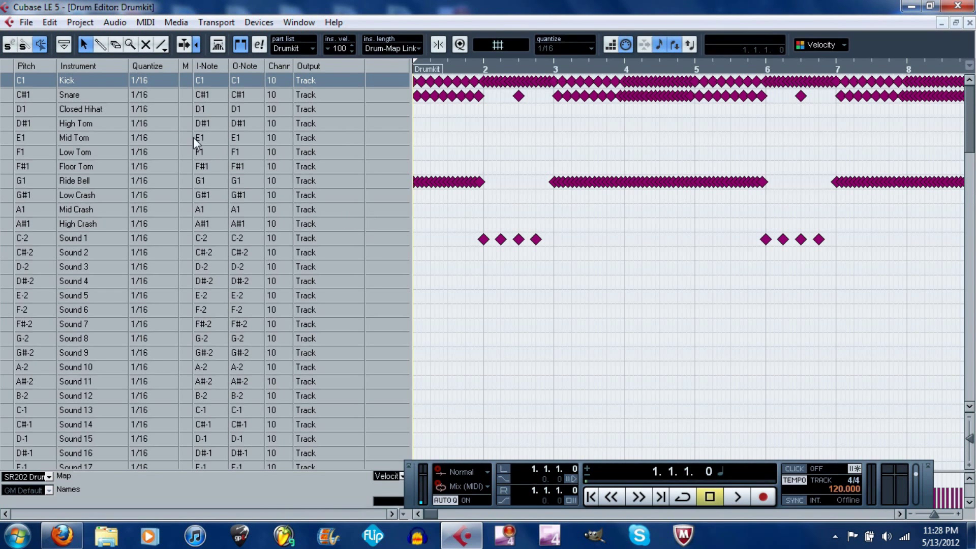
- Start renaming the Kick instrument, move the Sound 29 row near the top, then close the Drum Editor
double_click(94, 81)
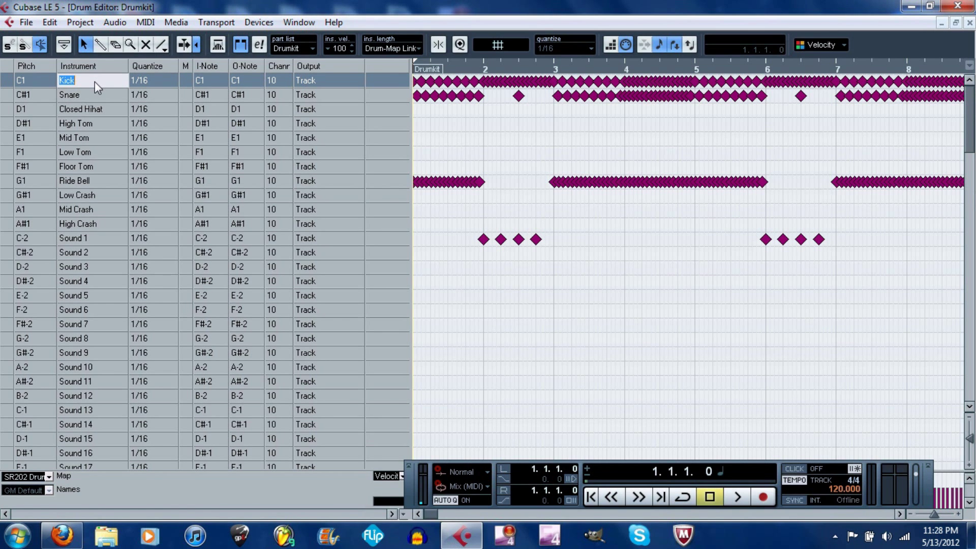
scroll(21, 204, "down", 20)
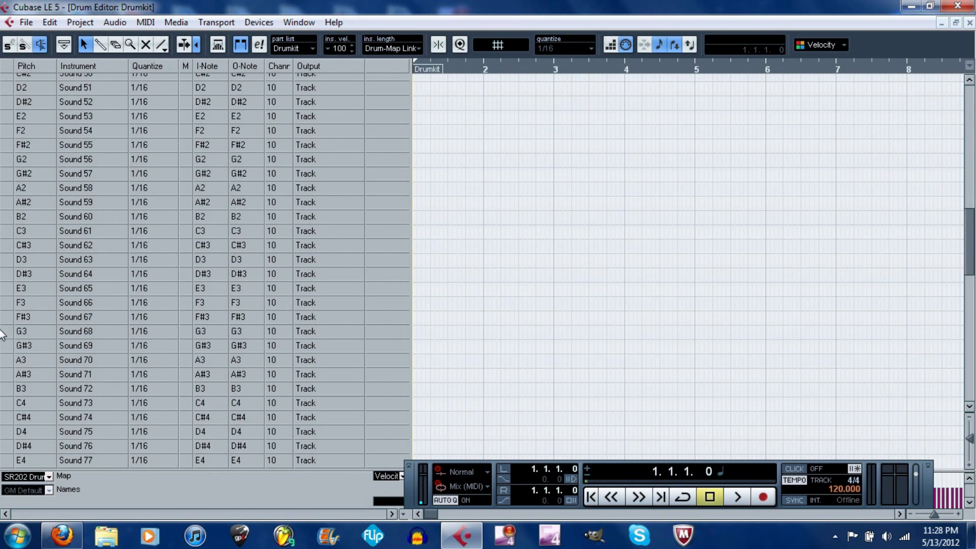
scroll(21, 310, "up", 7)
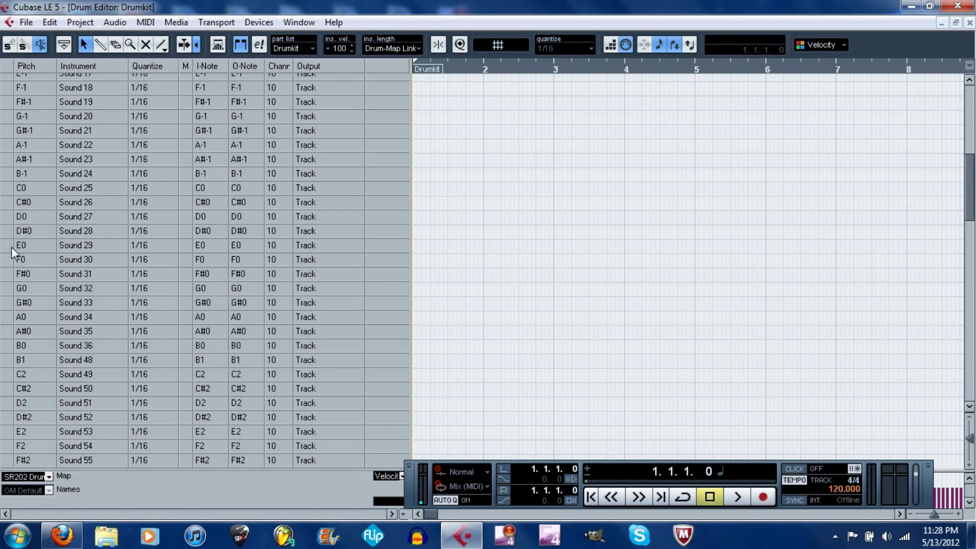
left_click_drag(11, 246, 11, 401)
scroll(200, 410, "down", 5)
scroll(200, 411, "down", 7)
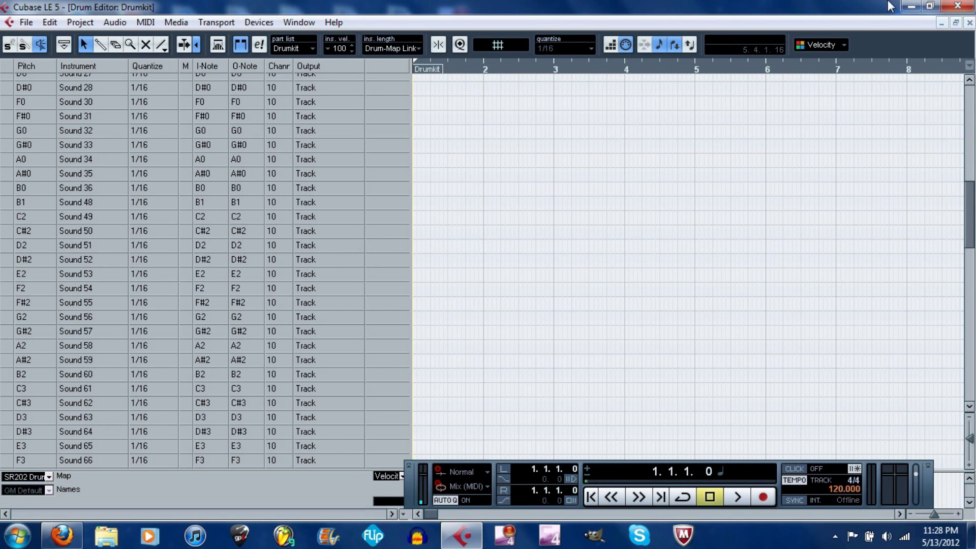
left_click(970, 23)
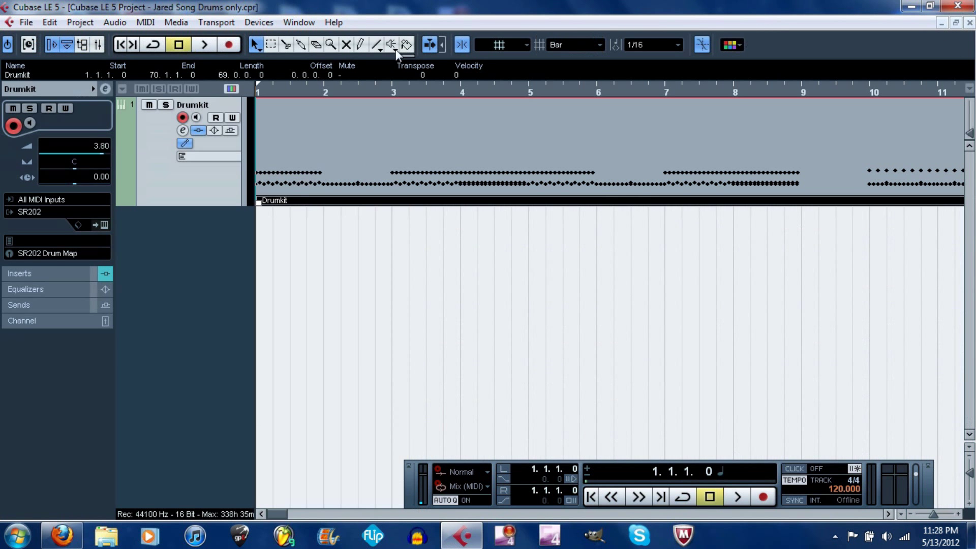
- Open the Pool from the Media menu and browse its Audio and Cymbals folders
left_click(115, 22)
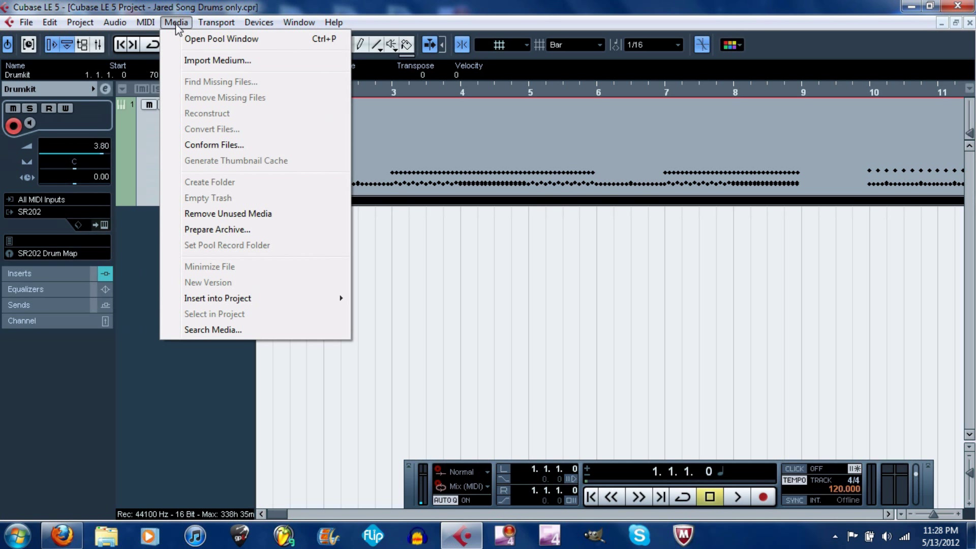
left_click(195, 40)
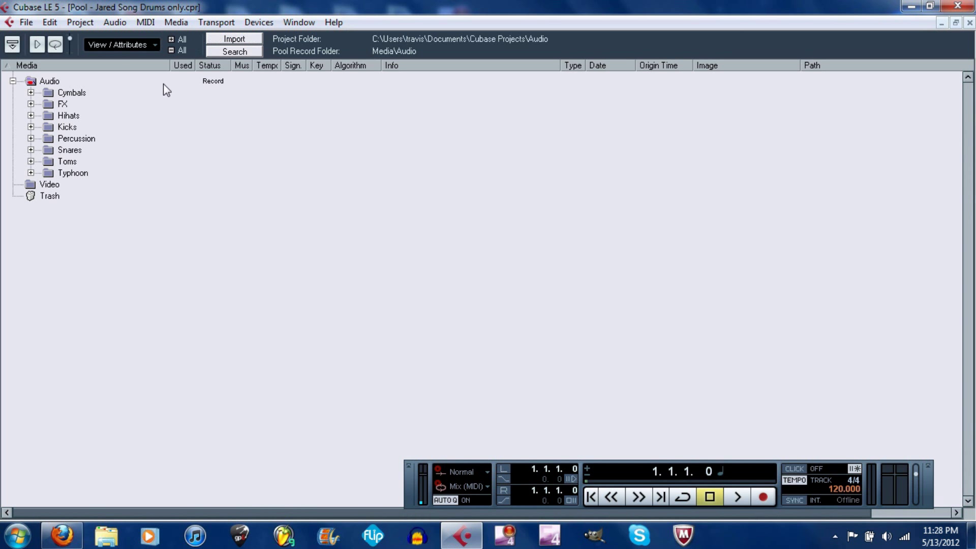
left_click(36, 81)
left_click(30, 92)
left_click(31, 92)
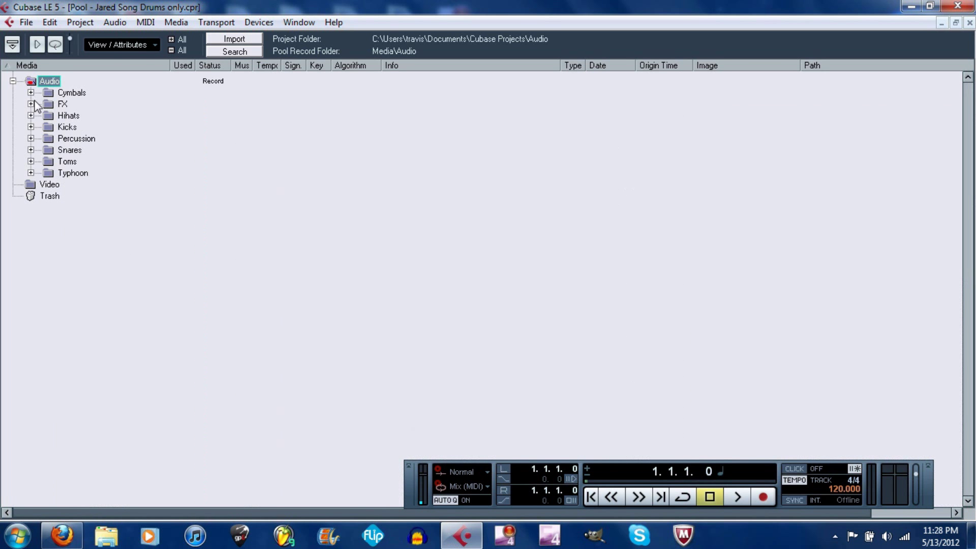
left_click(13, 80)
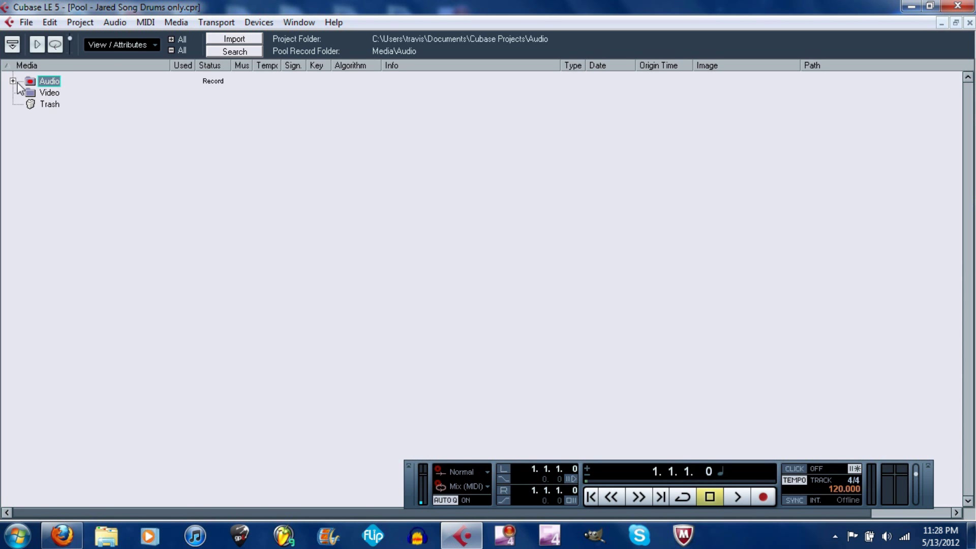
left_click(13, 81)
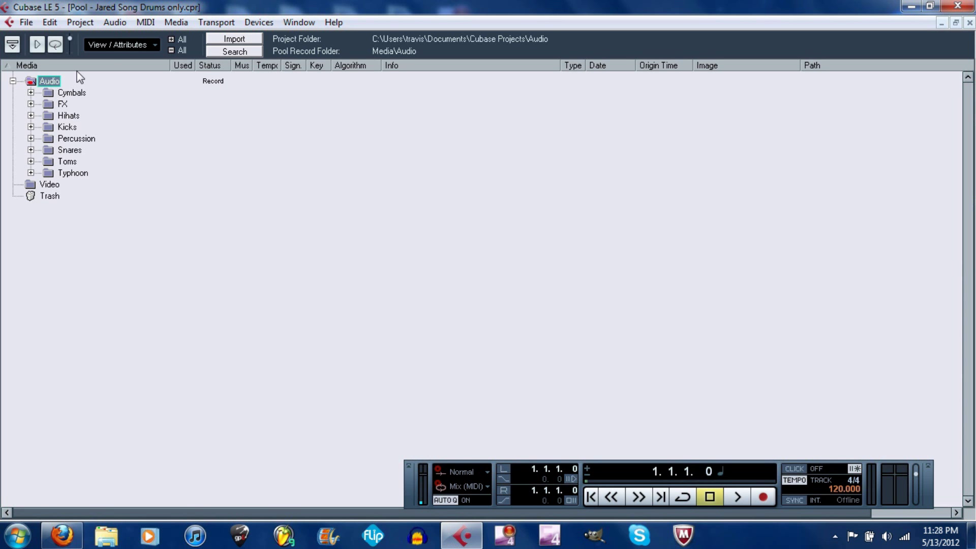
- Browse the import dialog to Mediabay\bassdrums1, select all samples, cancel, and list the Cymbals samples
left_click(243, 40)
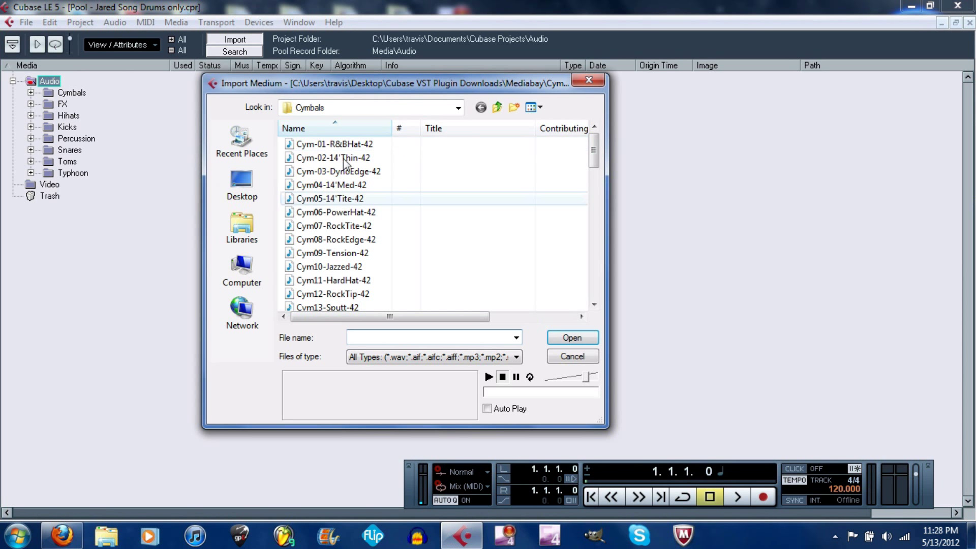
left_click(265, 191)
double_click(359, 310)
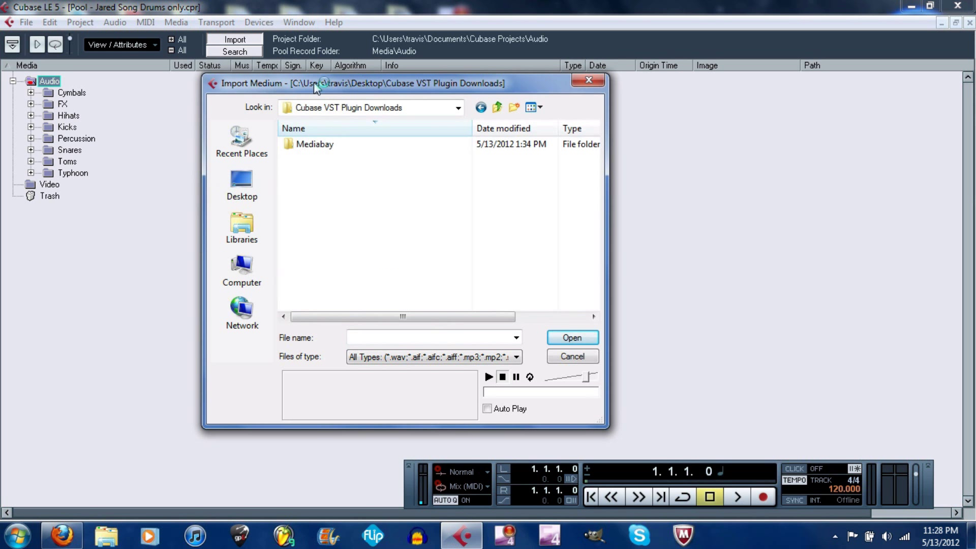
double_click(325, 145)
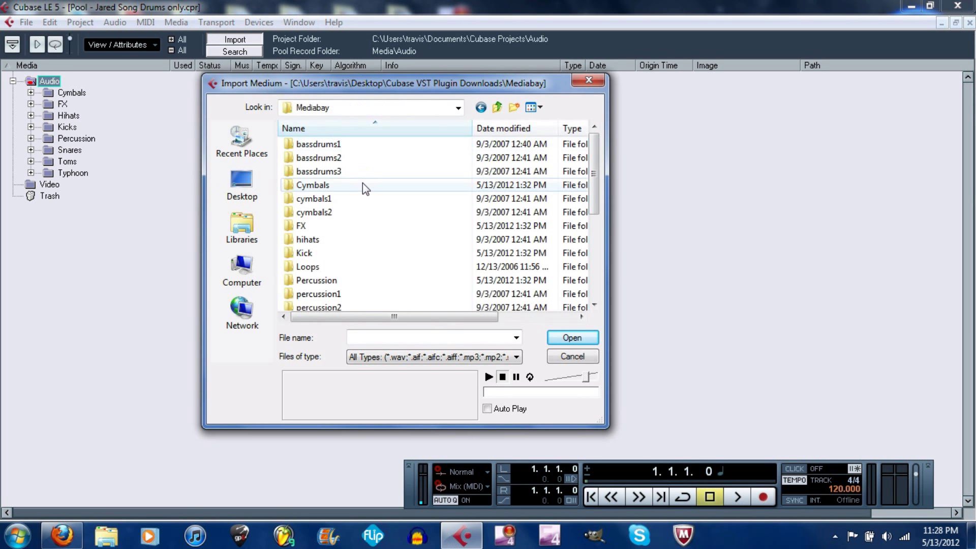
double_click(341, 146)
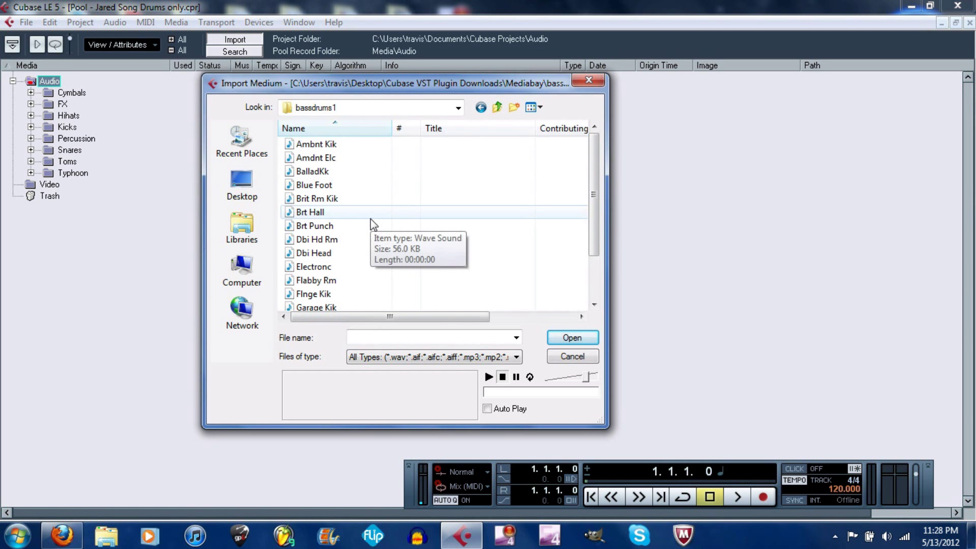
key("ctrl+a")
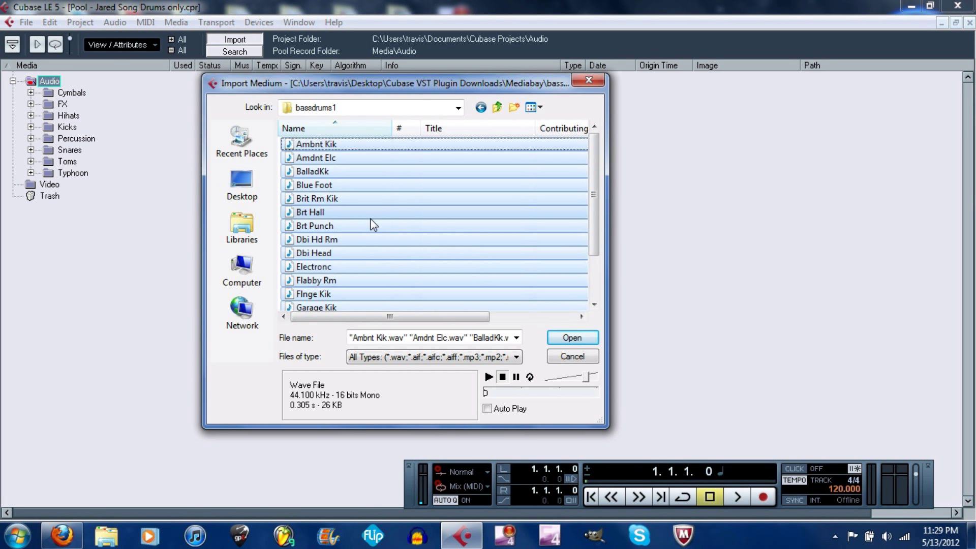
left_click(590, 82)
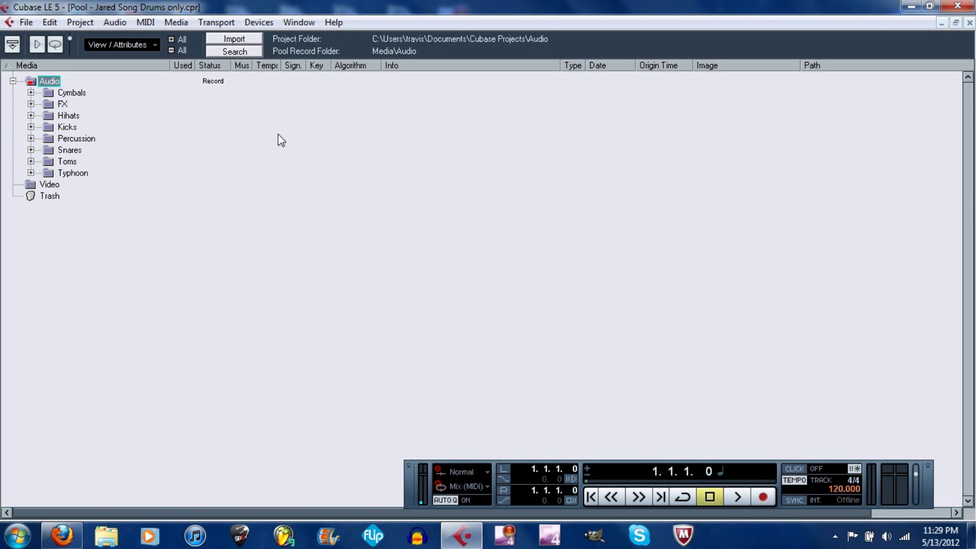
left_click(31, 93)
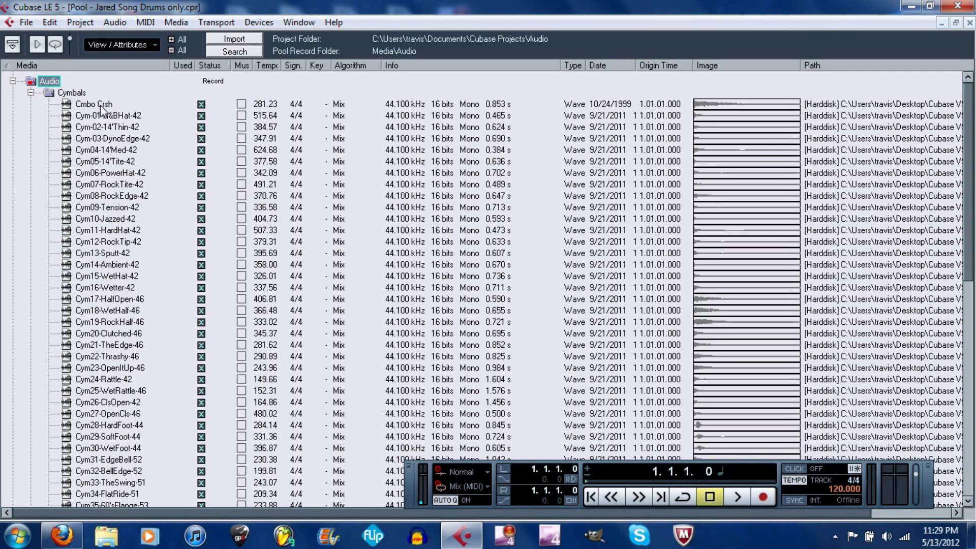
- Select the Cmbo Crsh sample in the Pool's Cymbals folder
left_click(102, 106)
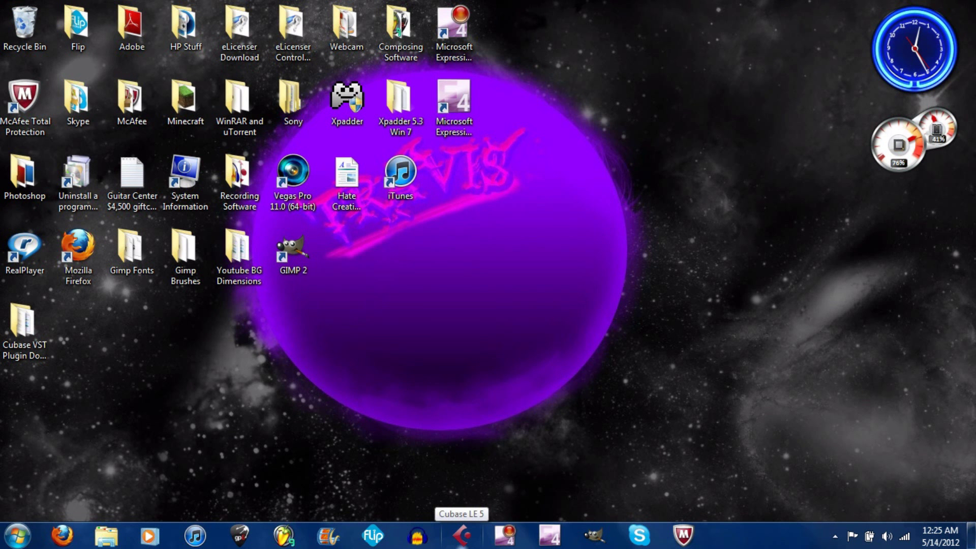
- Relaunch Cubase LE 5, open Jared Song Drums only.cpr, and dismiss the missing ports warning
left_click(462, 535)
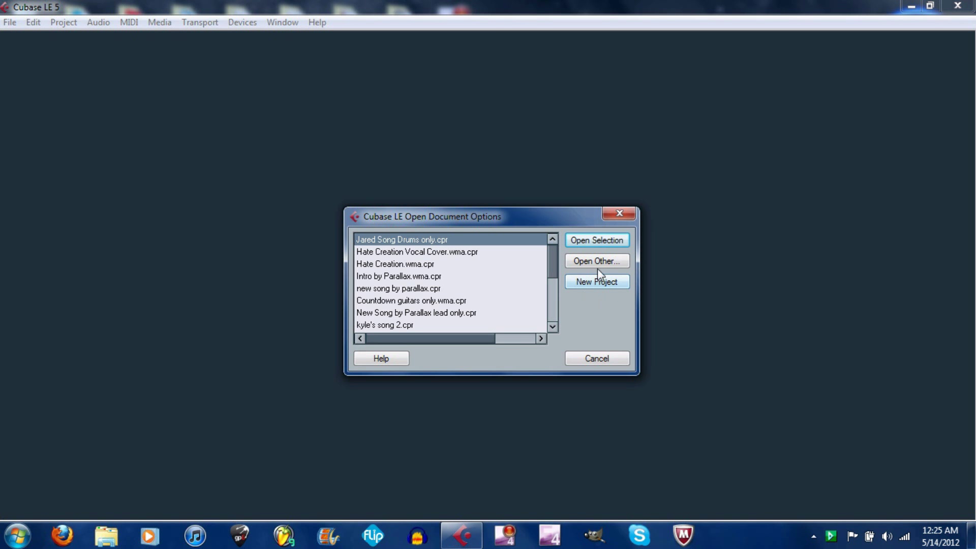
left_click(598, 241)
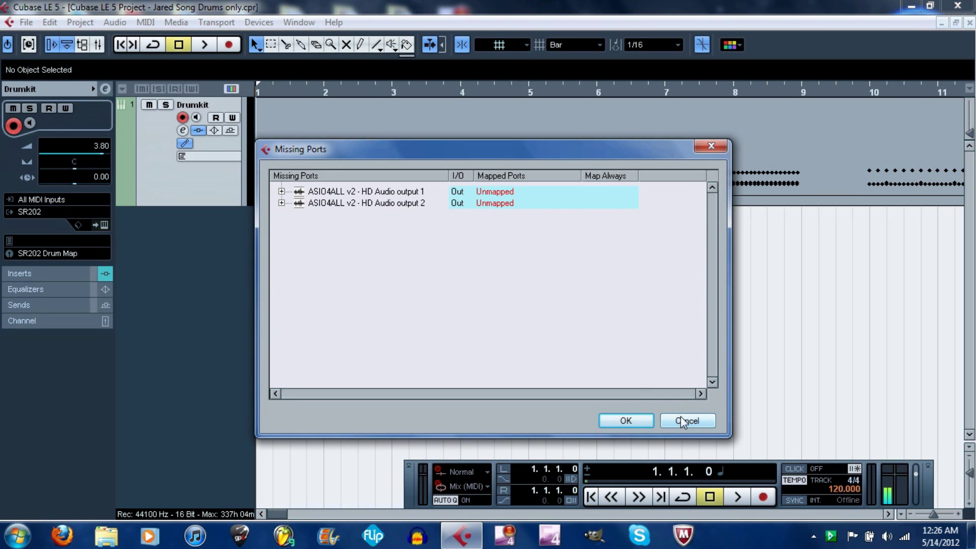
left_click(682, 421)
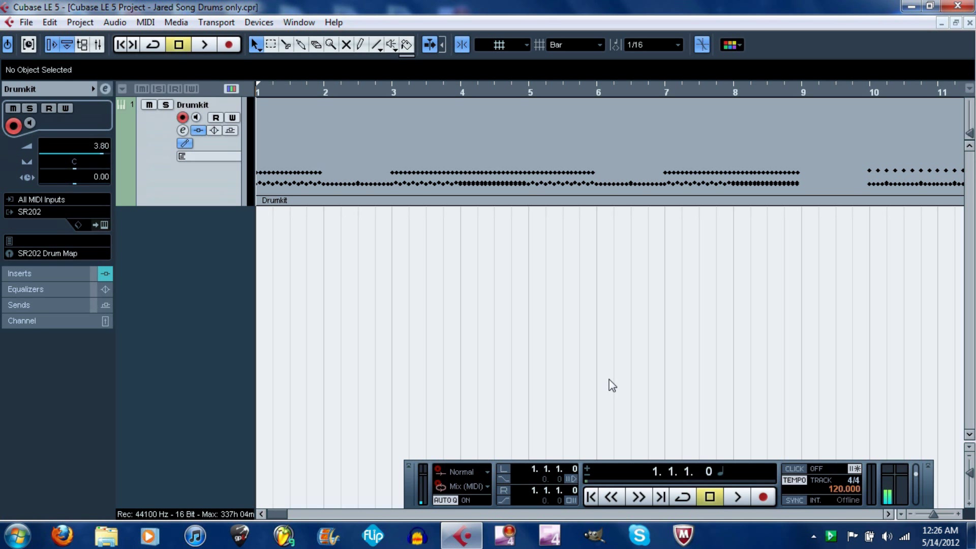
key("space")
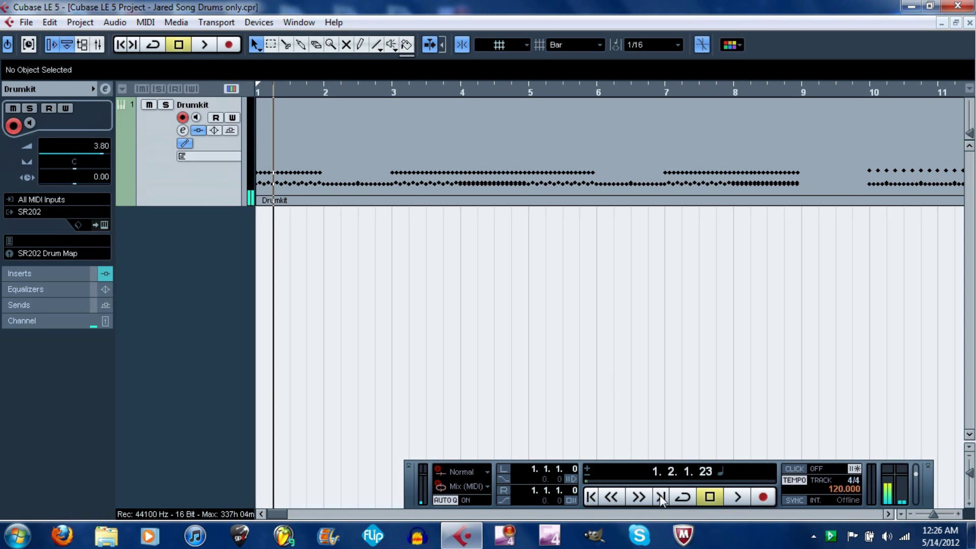
left_click(591, 497)
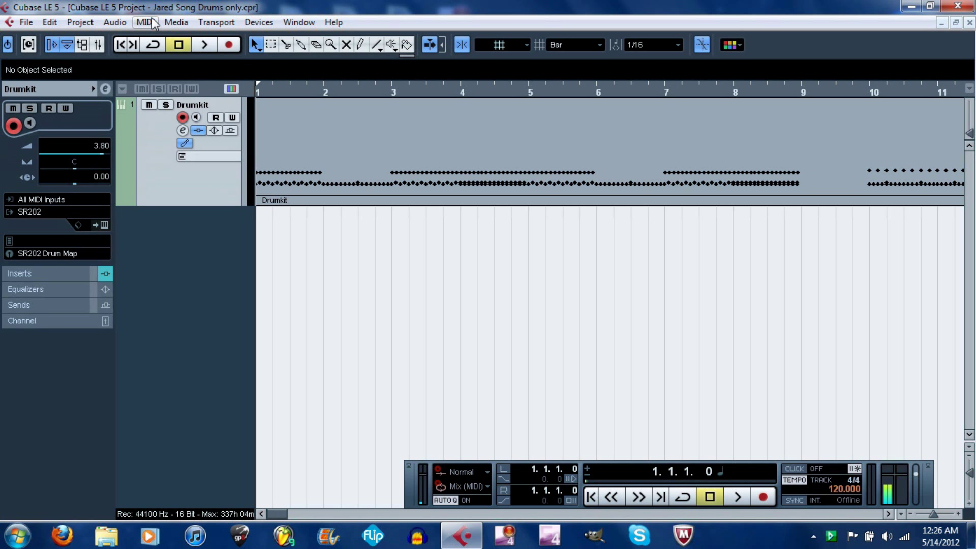
key("ctrl+p")
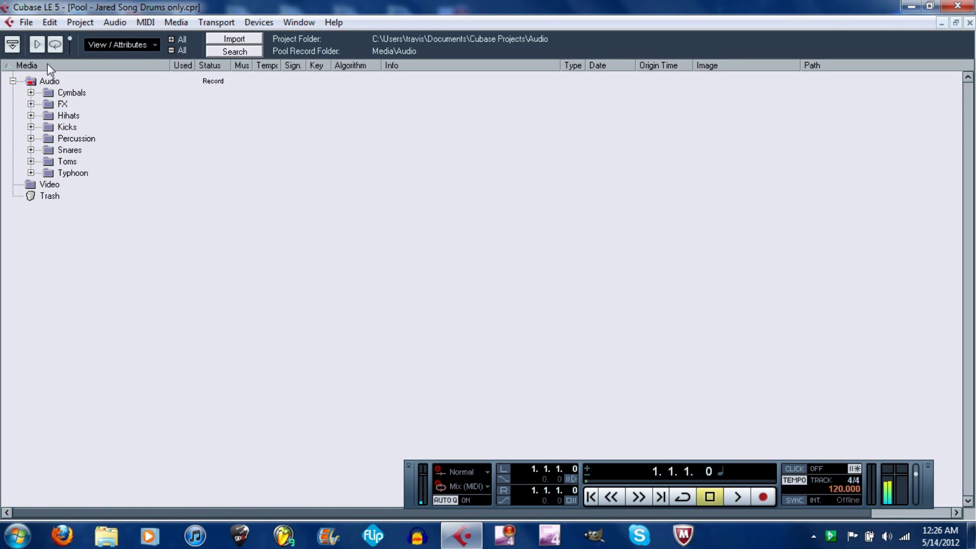
left_click(30, 93)
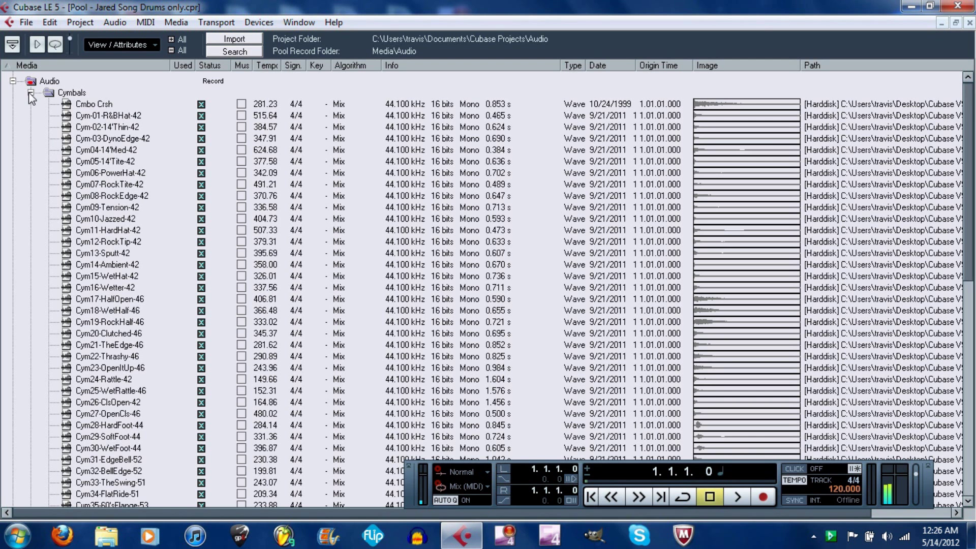
double_click(104, 104)
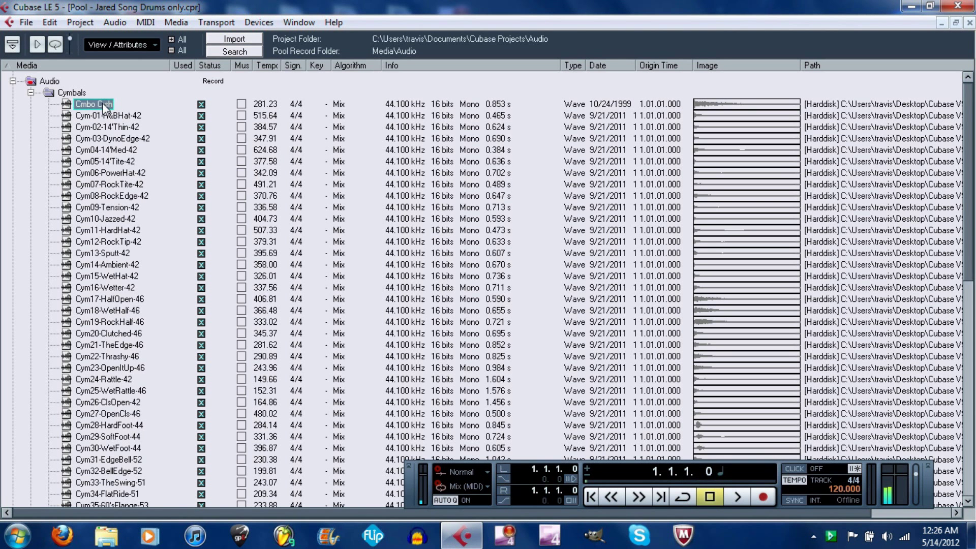
left_click(37, 44)
key("Down")
key("Down")
key("Down")
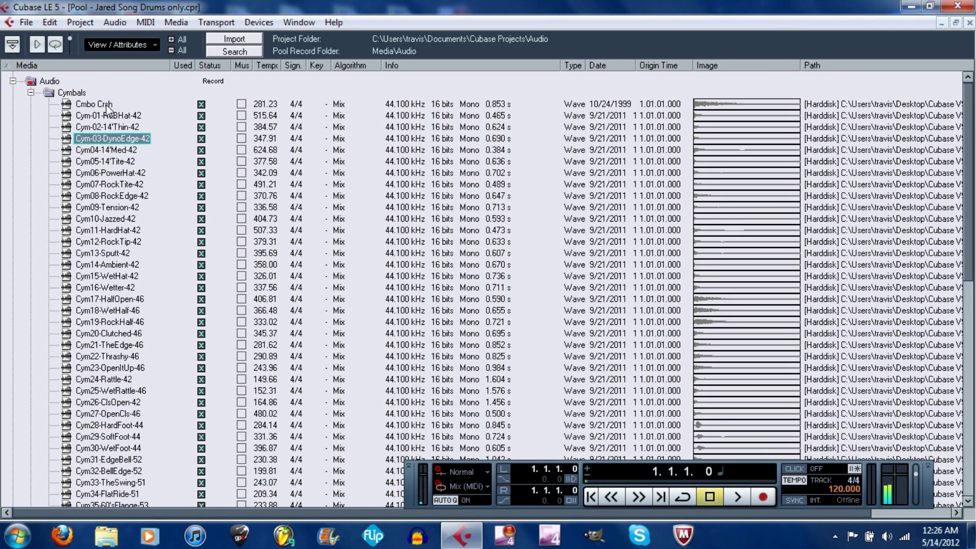
left_click(970, 24)
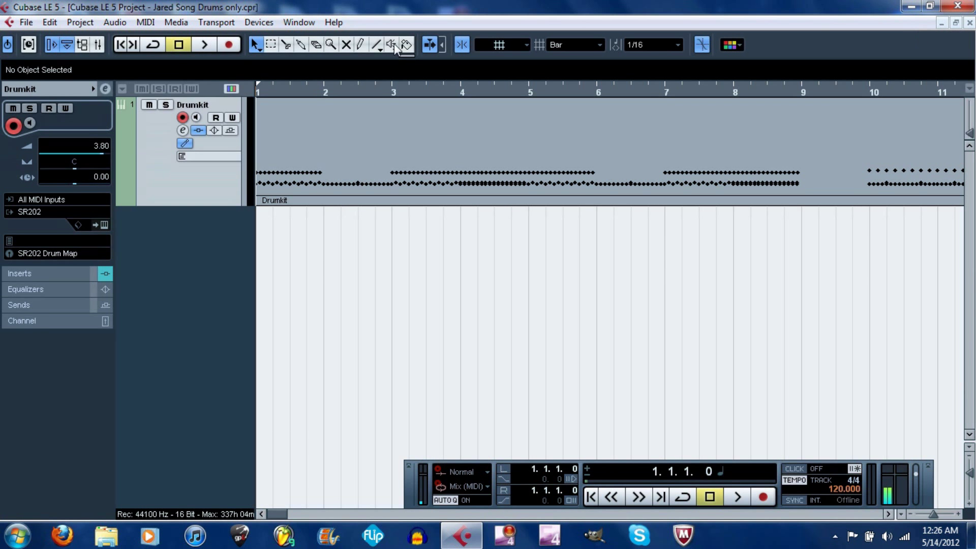
left_click(26, 23)
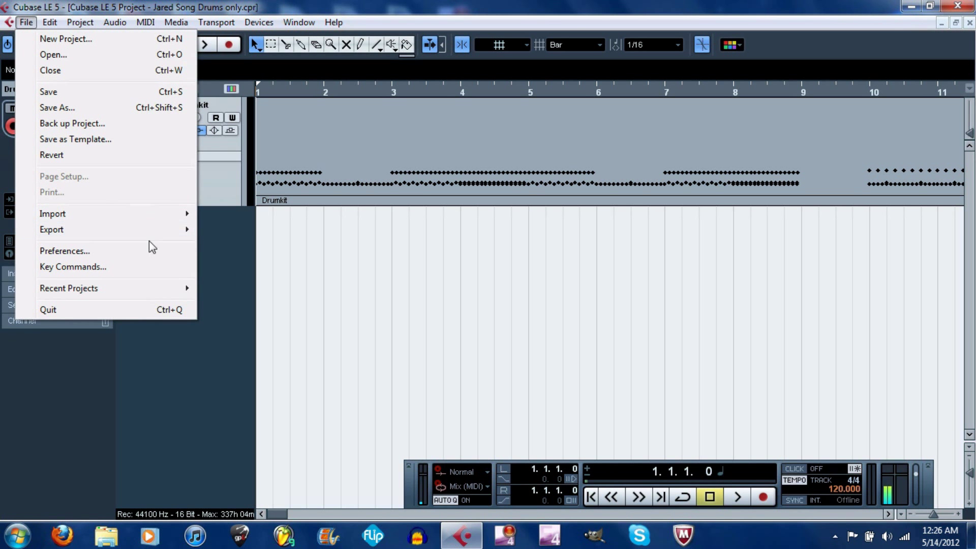
left_click(228, 248)
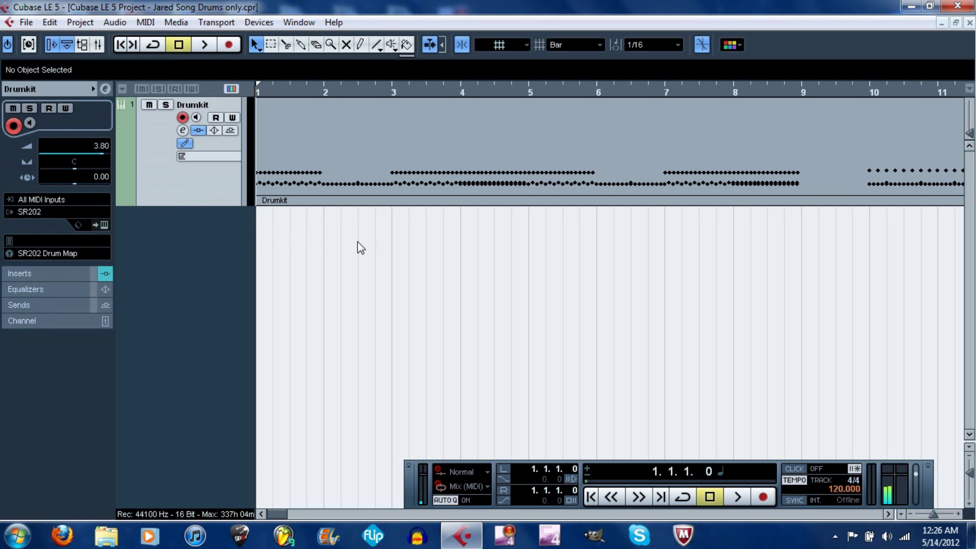